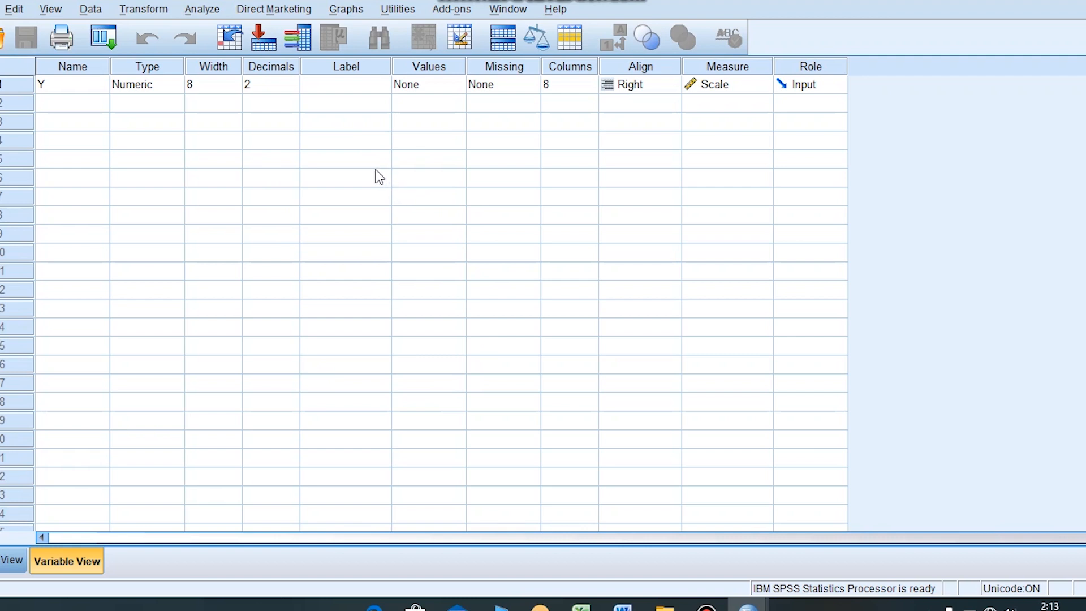
- Start an Explore analysis from the descriptive statistics with Y as the dependent variable
left_click(213, 14)
mouse_move(251, 57)
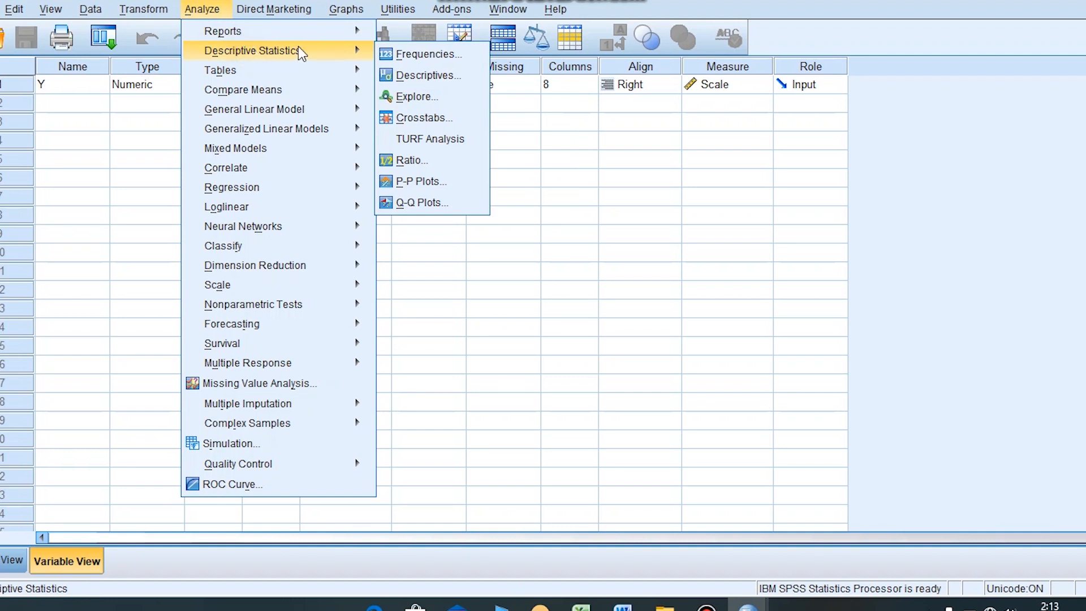
left_click(429, 101)
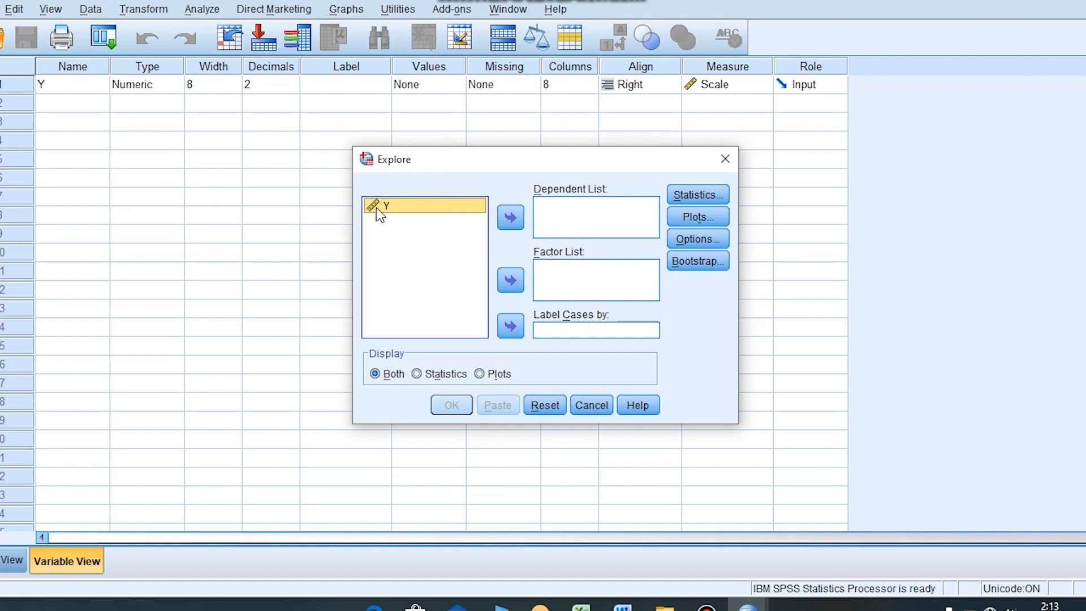
left_click(512, 219)
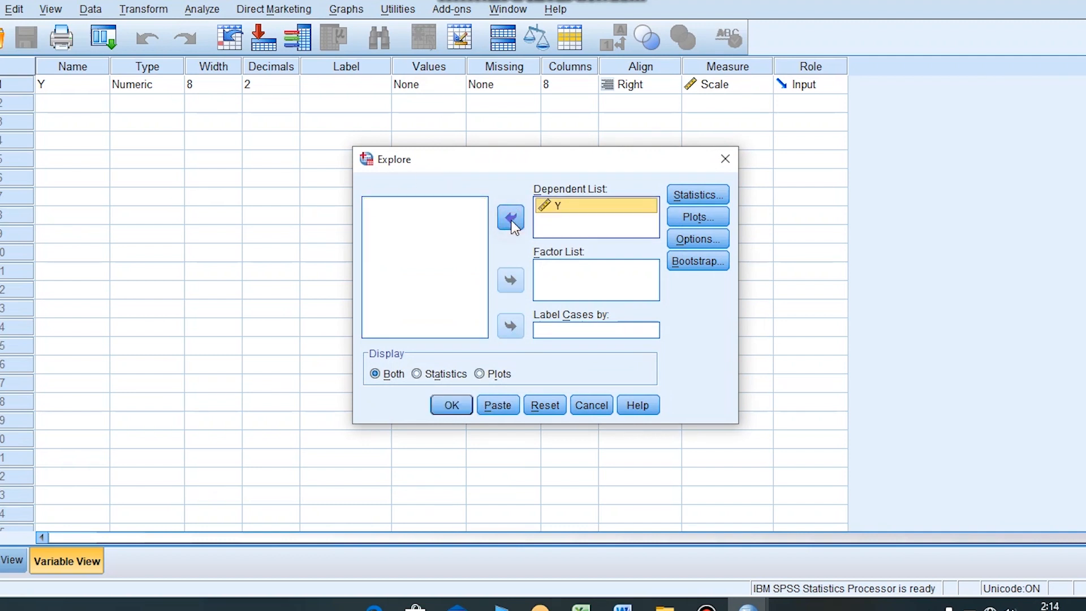
- Include normality plots with tests in the Explore plots, display both statistics and plots, and run the analysis
left_click(699, 218)
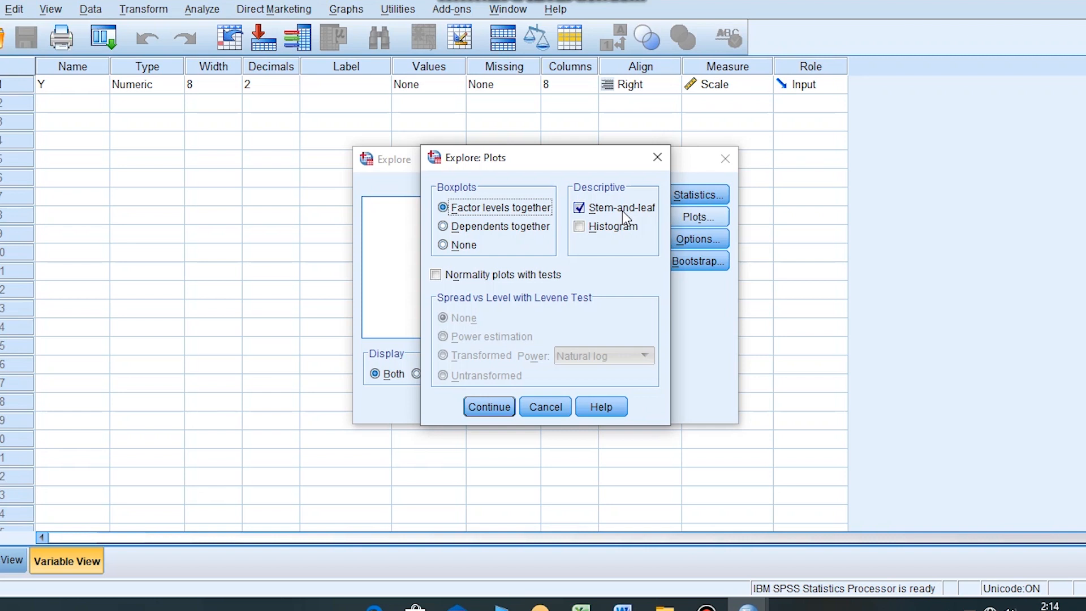
left_click(495, 277)
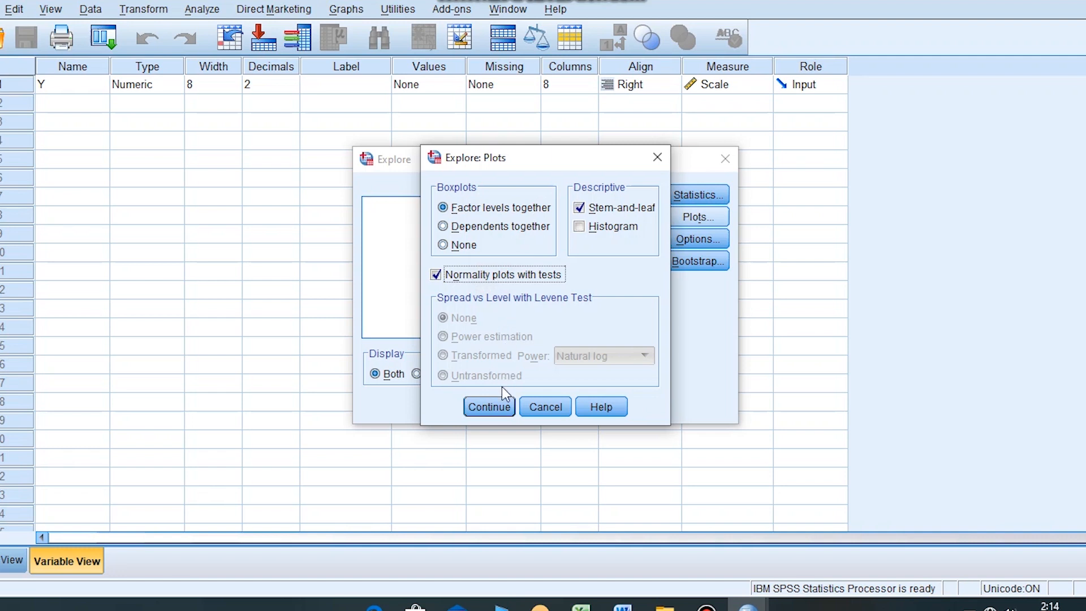
left_click(502, 408)
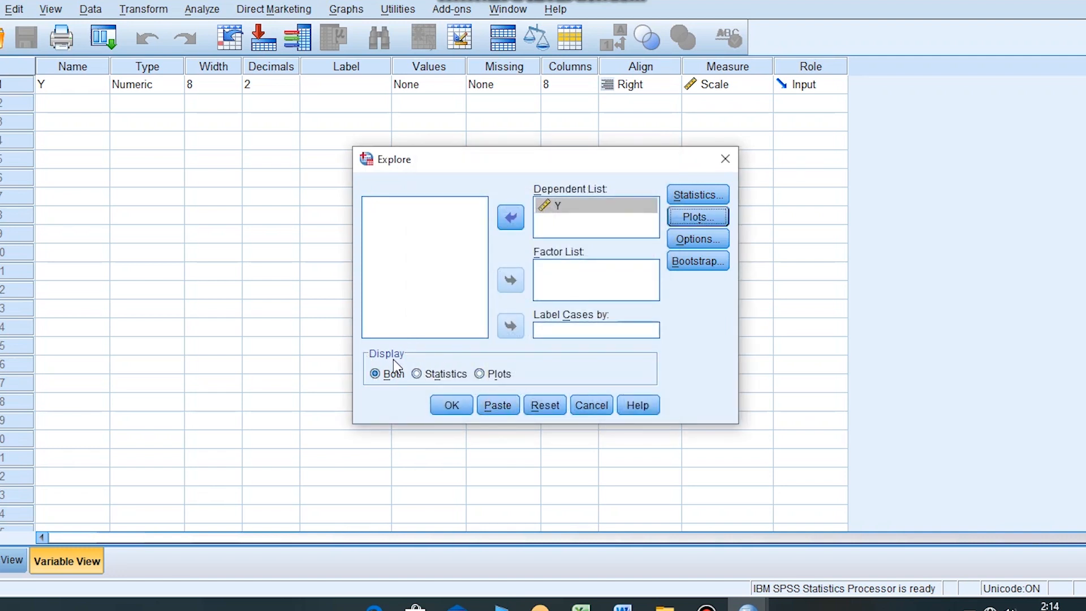
left_click(396, 374)
left_click(452, 406)
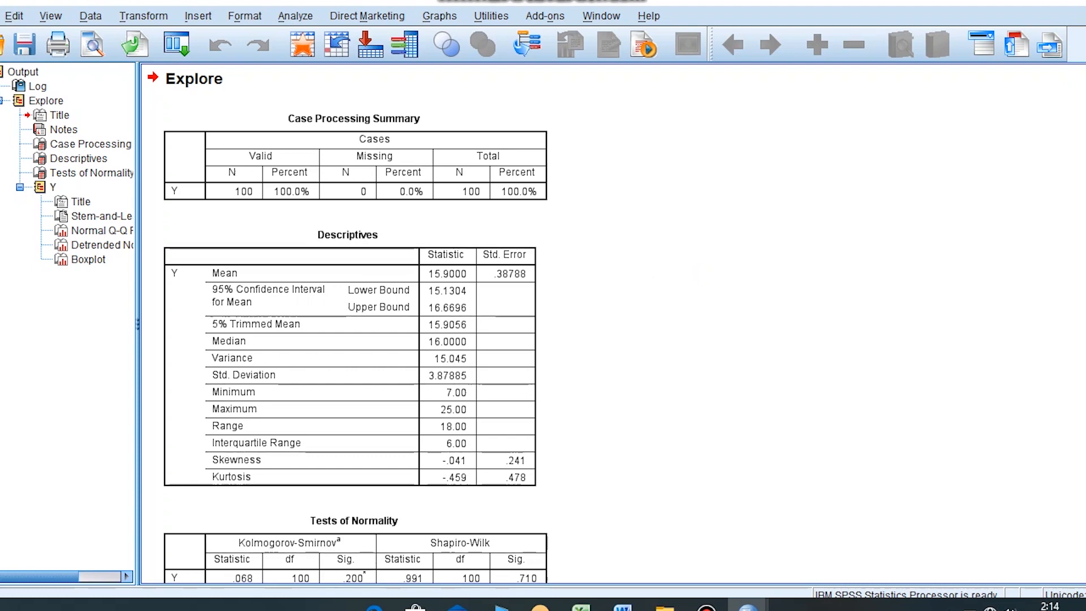
- Examine the Kolmogorov-Smirnov and Shapiro-Wilk significance values for Y in the Tests of Normality table
scroll(345, 329, "down", 10)
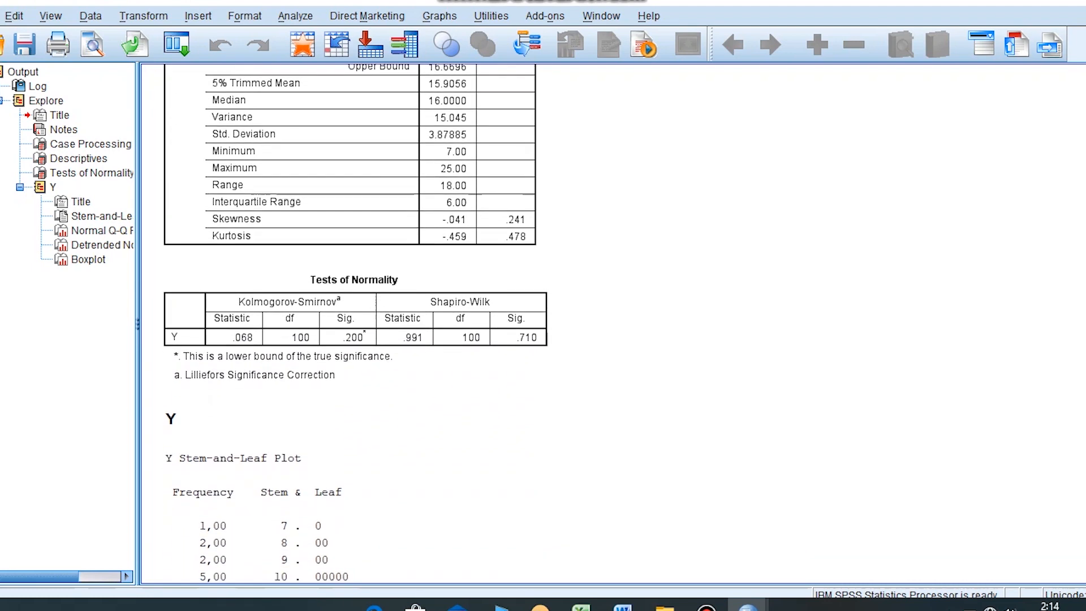
scroll(345, 328, "down", 1)
left_click(430, 218)
left_click(455, 184)
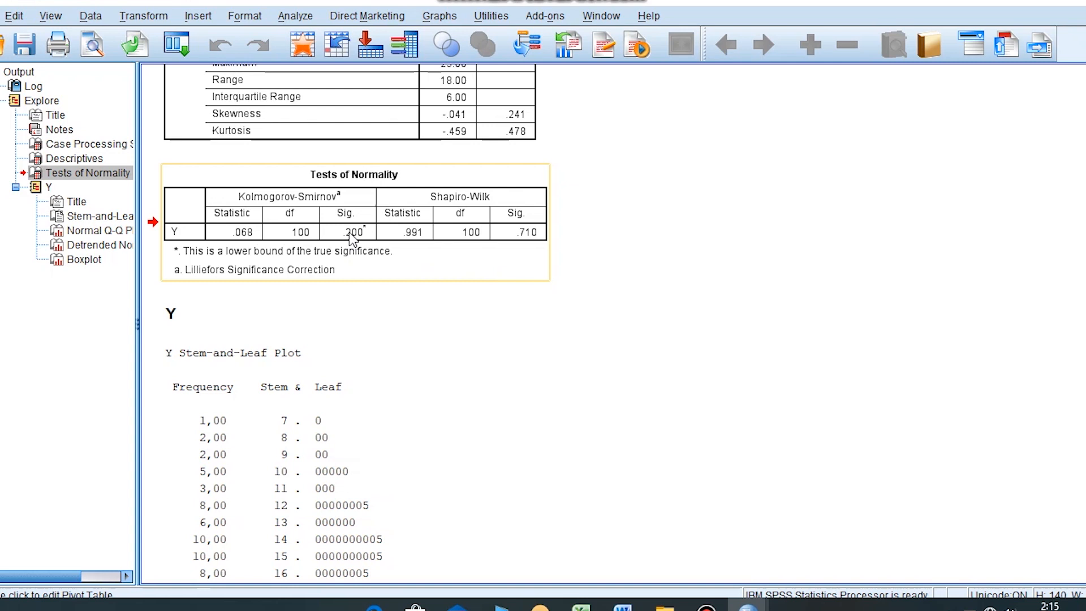
left_click(456, 294)
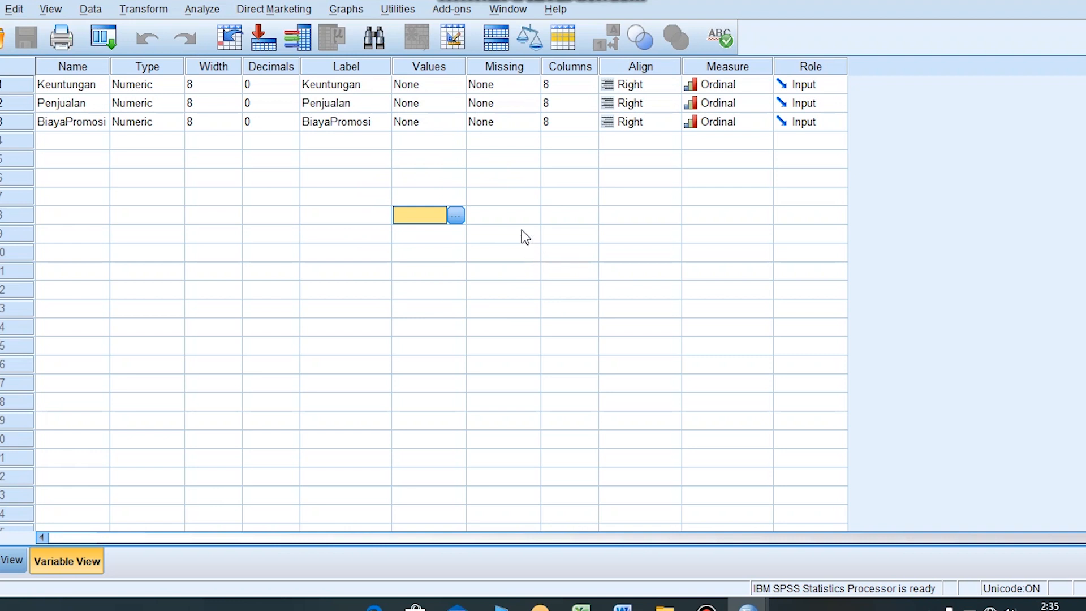
- Set up a linear regression with Keuntungan as dependent variable and Penjualan and BiayaPromosi as independent variables
left_click(208, 10)
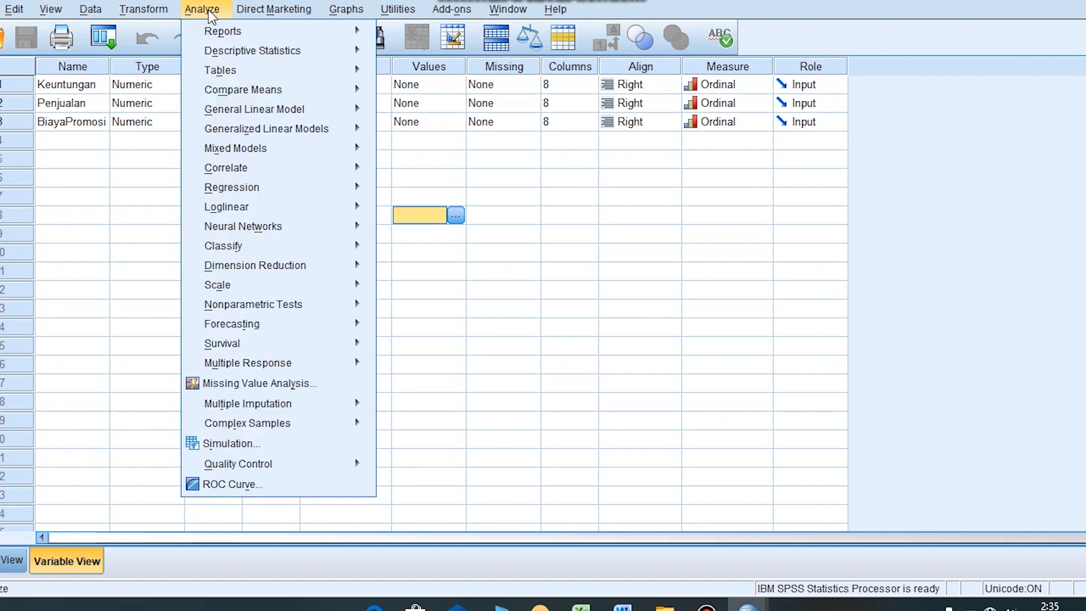
left_click(286, 187)
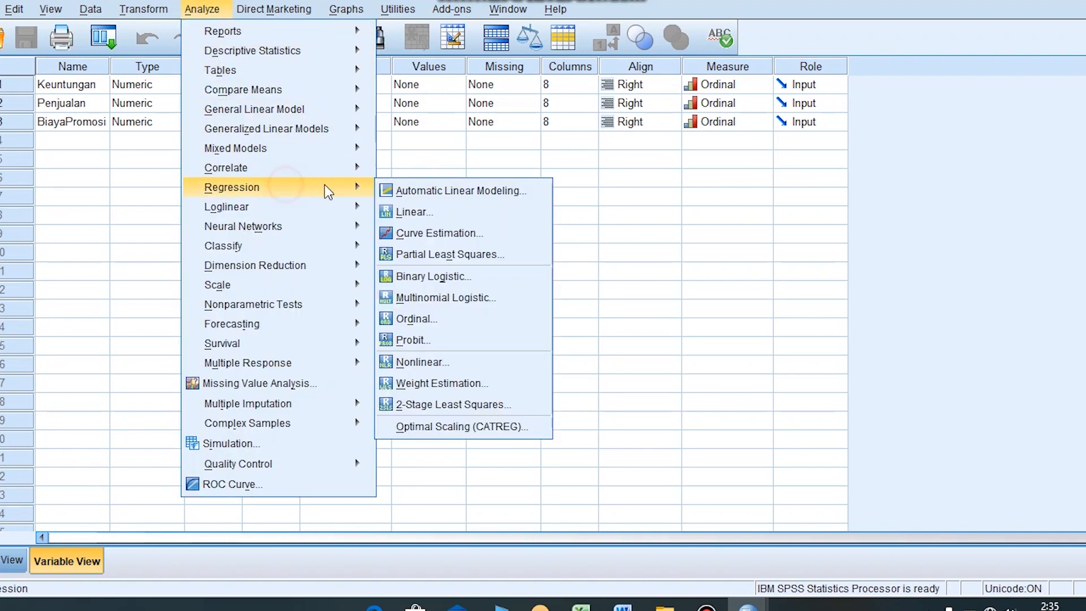
left_click(408, 214)
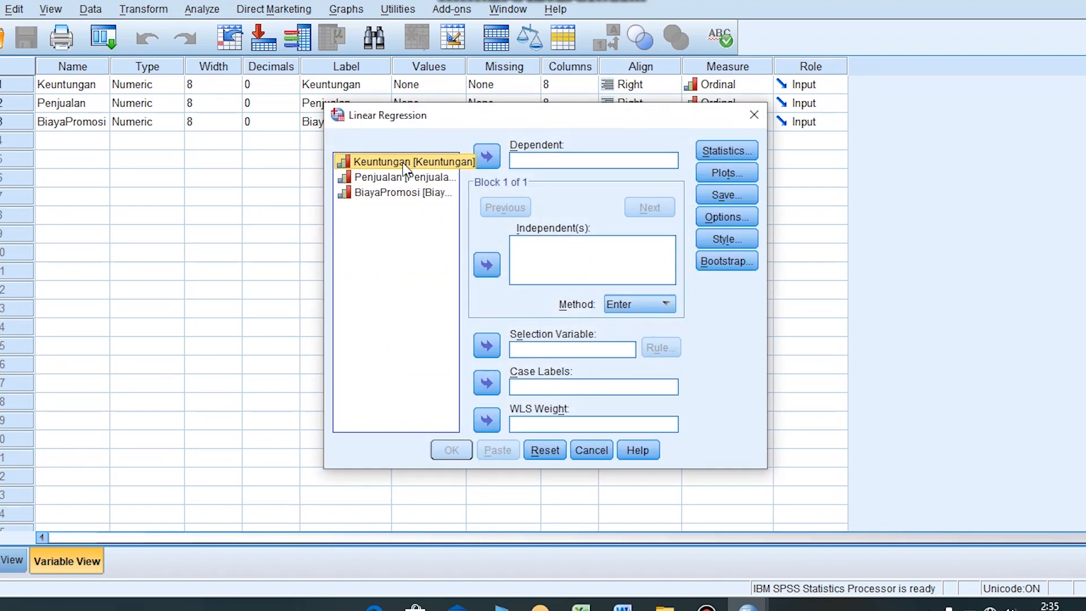
left_click(488, 155)
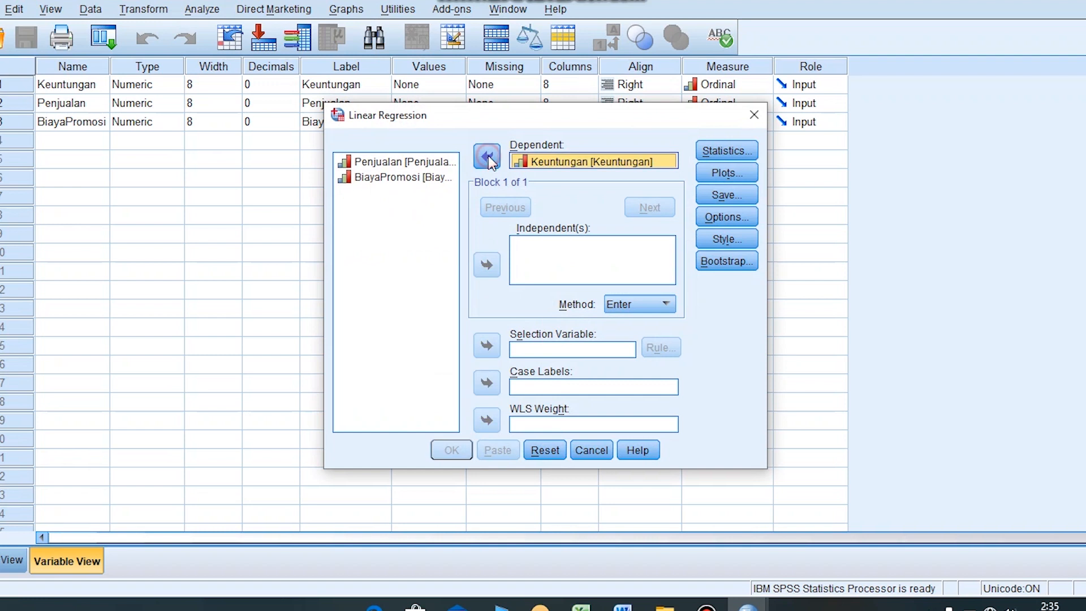
left_click(430, 164)
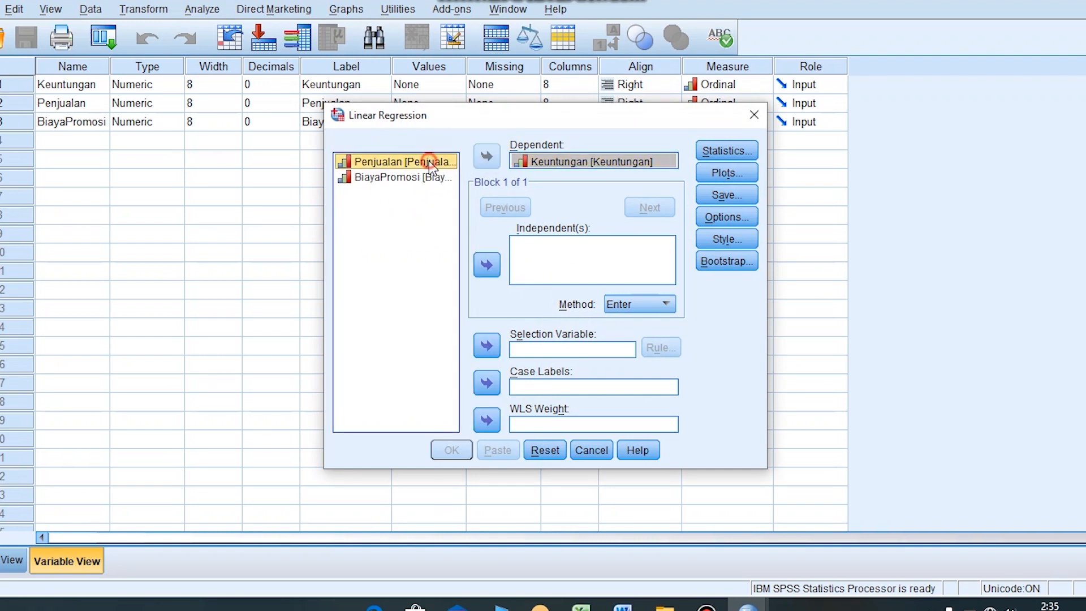
left_click(485, 265)
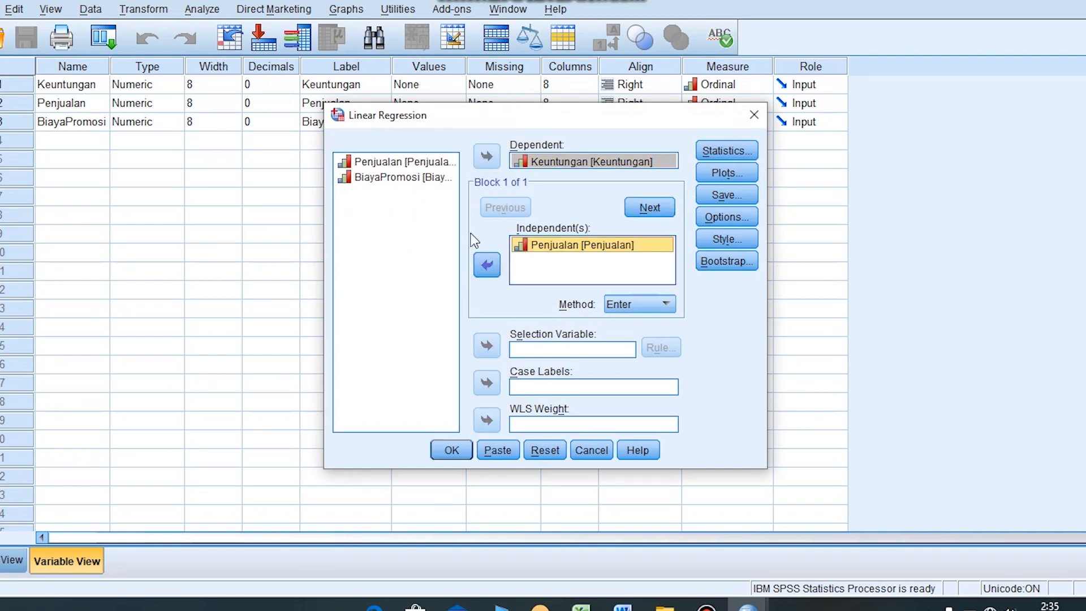
left_click(433, 179)
left_click(485, 264)
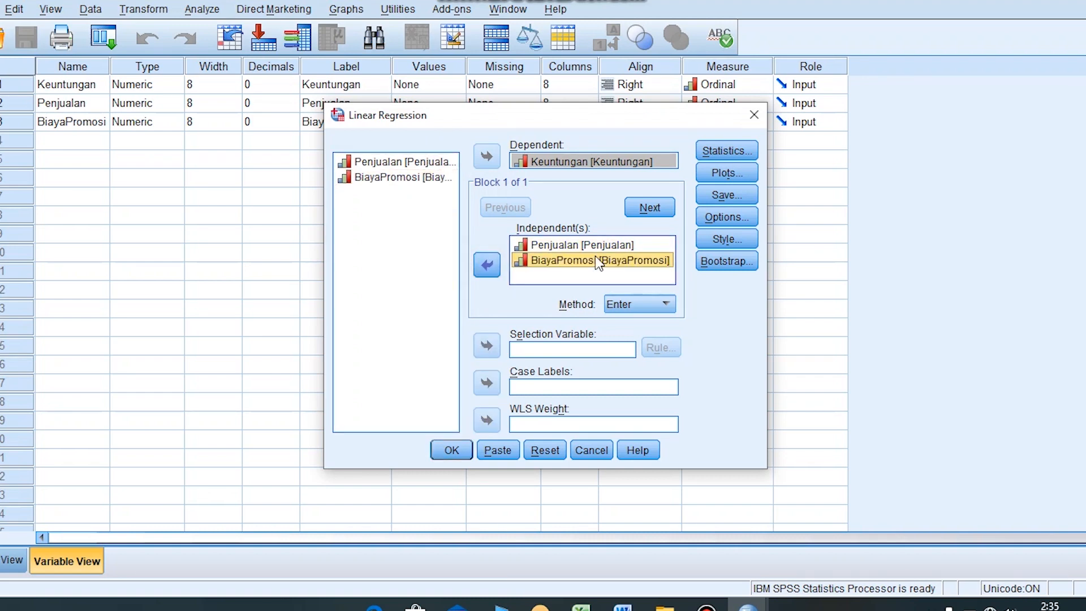
- Add confidence intervals, covariance matrix, R squared change, descriptives, part and partial correlations and Durbin-Watson to the regression statistics, and run the regression
left_click(702, 154)
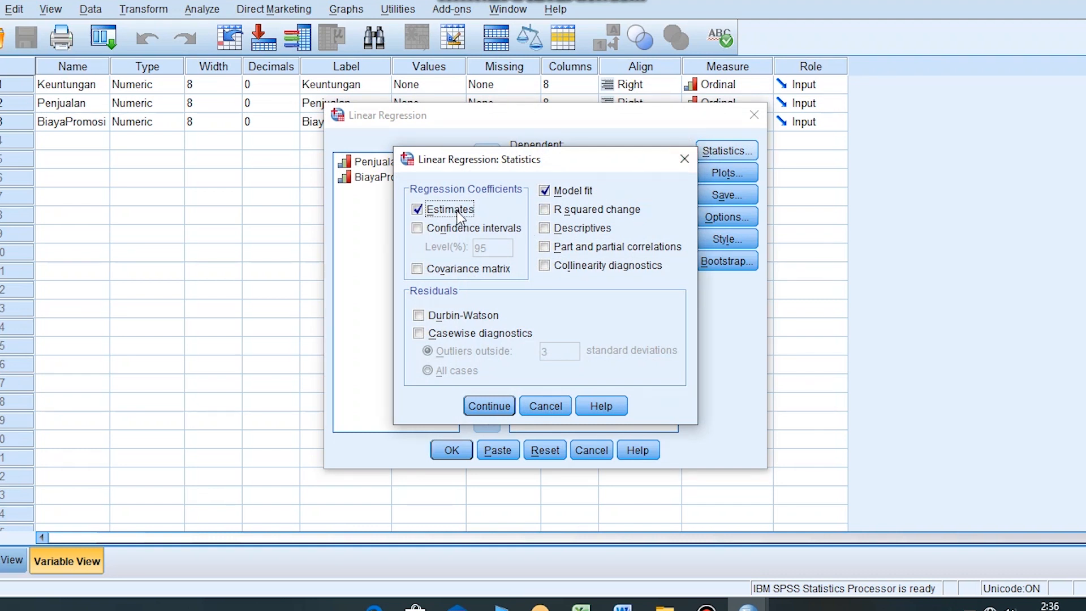
left_click(471, 232)
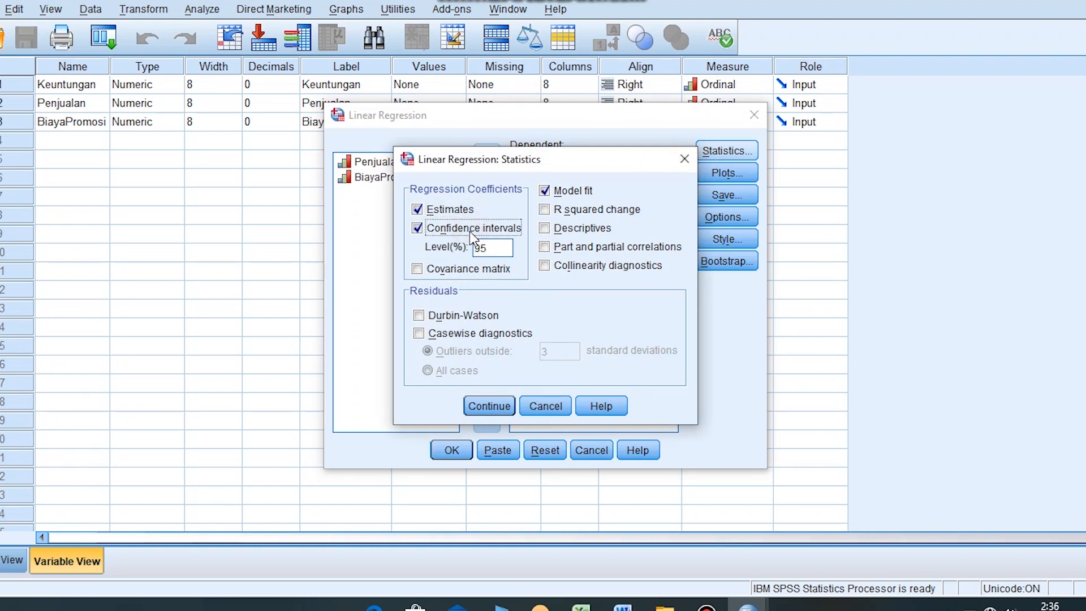
left_click(470, 269)
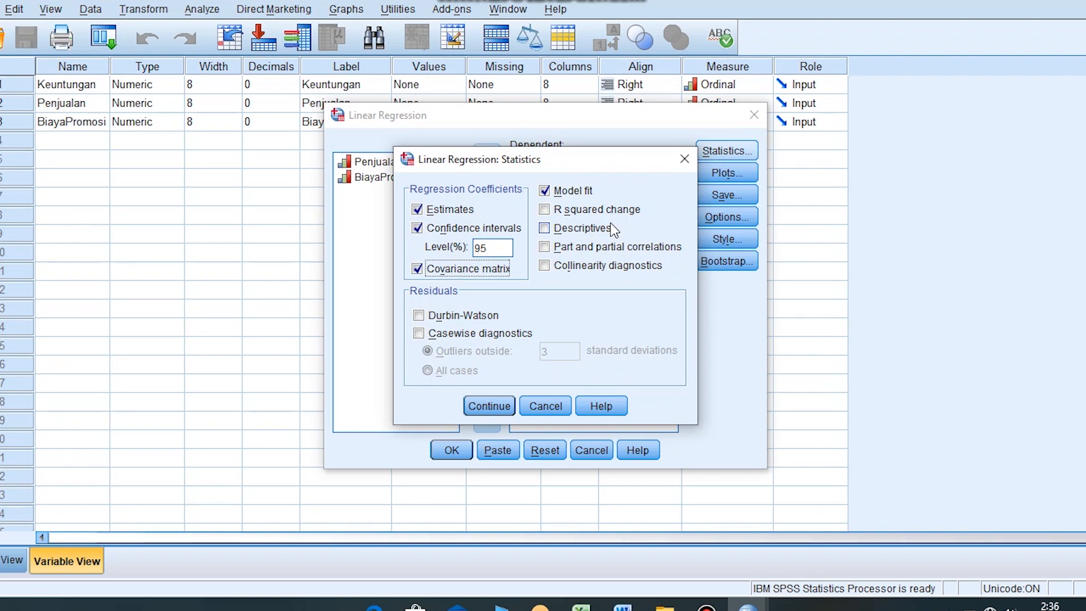
left_click(597, 210)
left_click(596, 227)
left_click(603, 247)
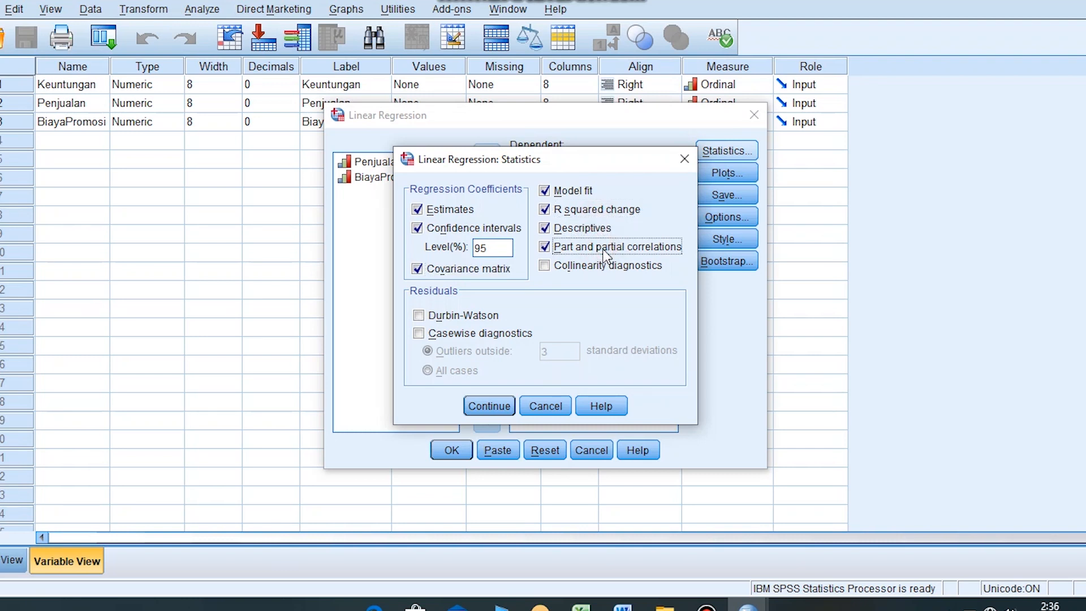
left_click(467, 316)
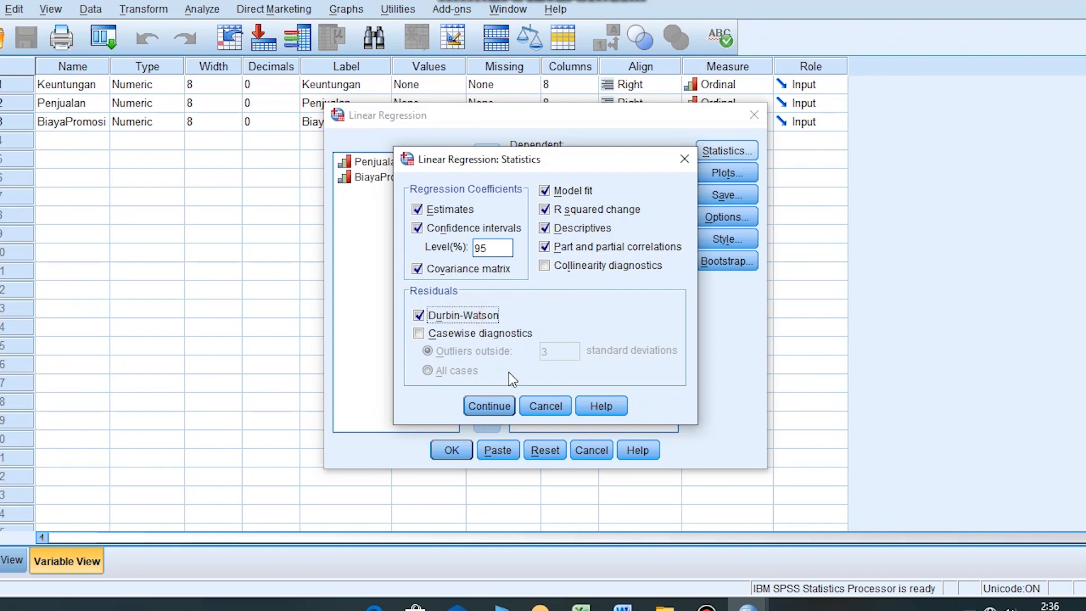
left_click(486, 406)
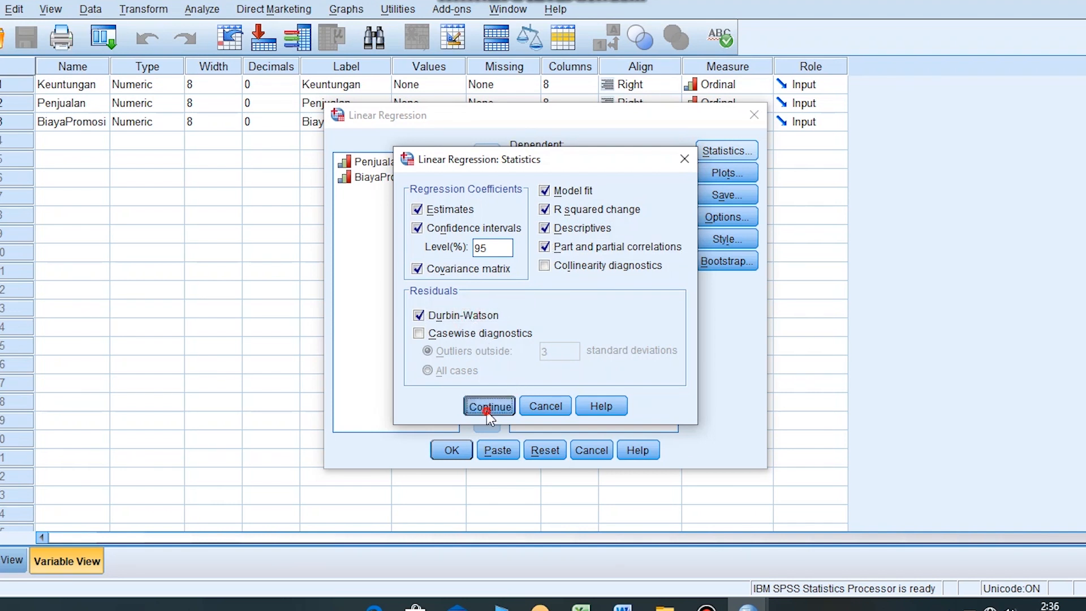
left_click(453, 452)
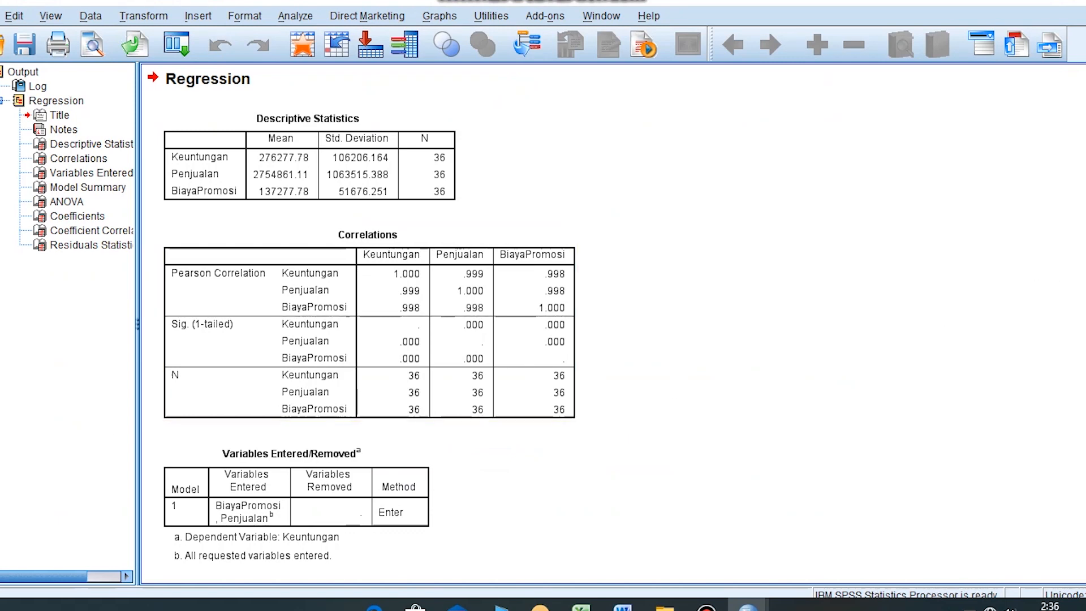
- Examine the Durbin-Watson value in the Model Summary table of the regression output
scroll(360, 312, "down", 5)
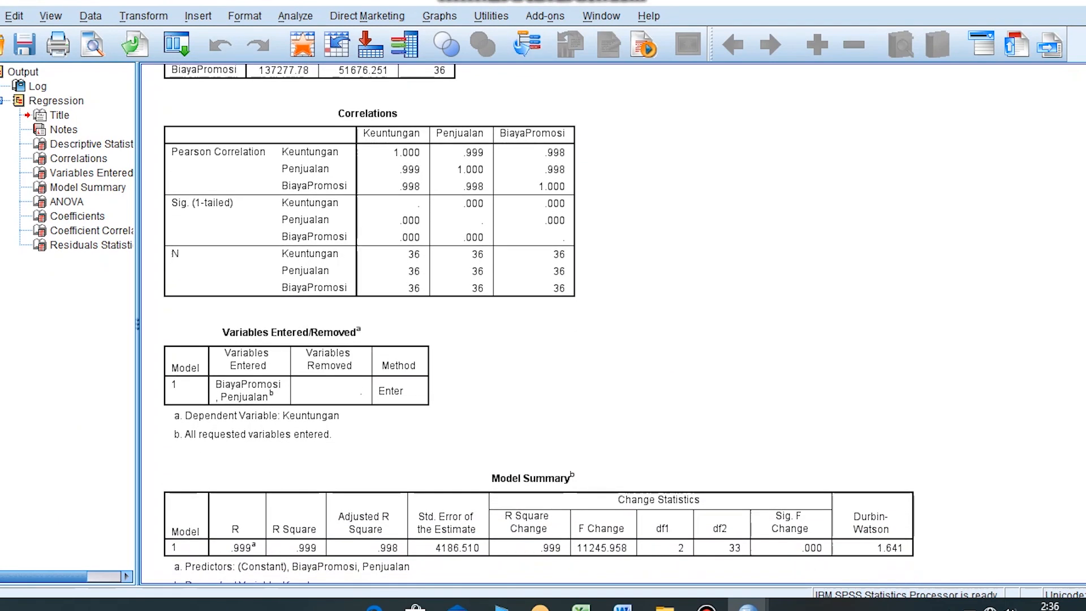
scroll(360, 312, "down", 1)
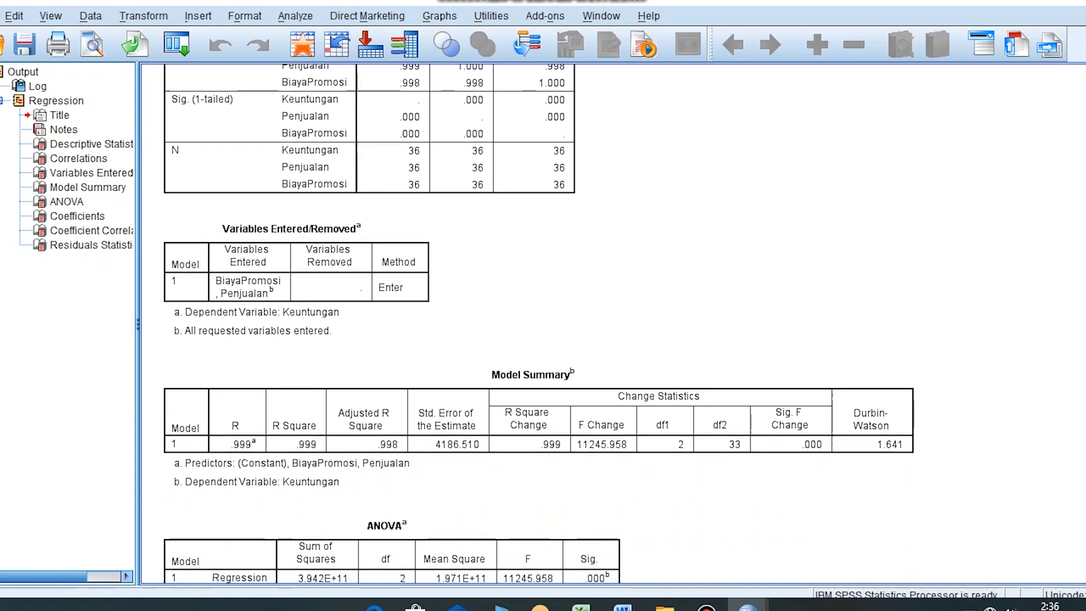
scroll(539, 328, "down", 3)
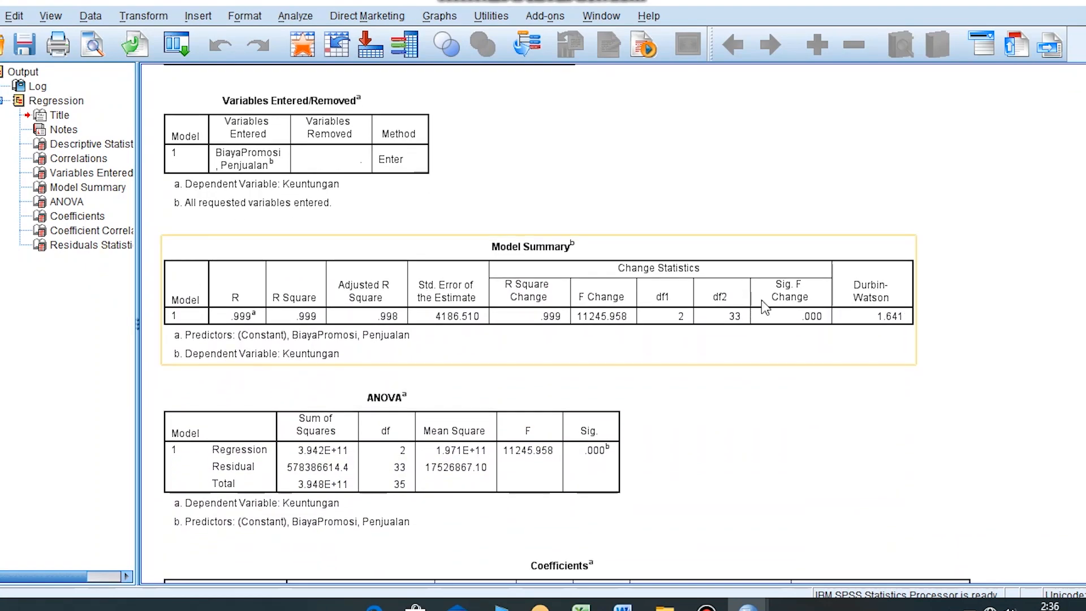
left_click(780, 251)
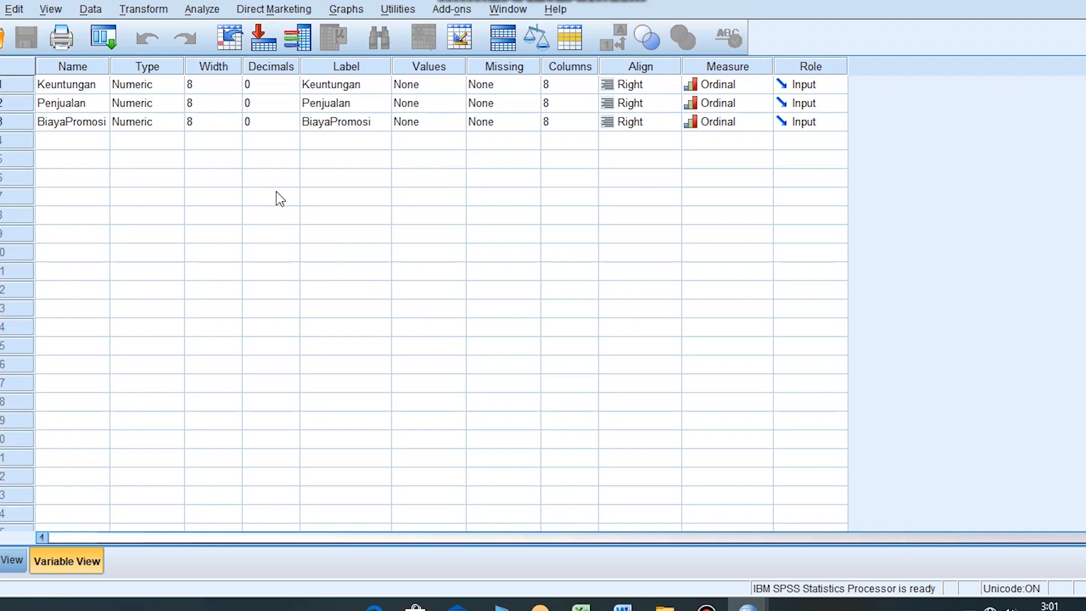
- Set up another linear regression with Keuntungan as dependent and Penjualan and BiayaPromosi as independent variables
left_click(207, 8)
mouse_move(292, 189)
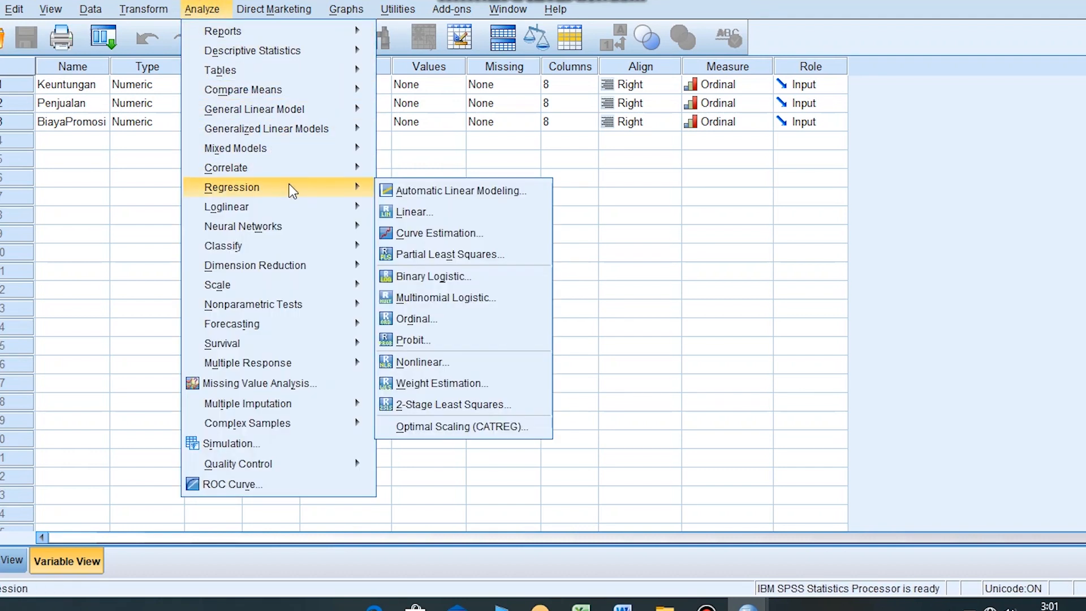
left_click(405, 210)
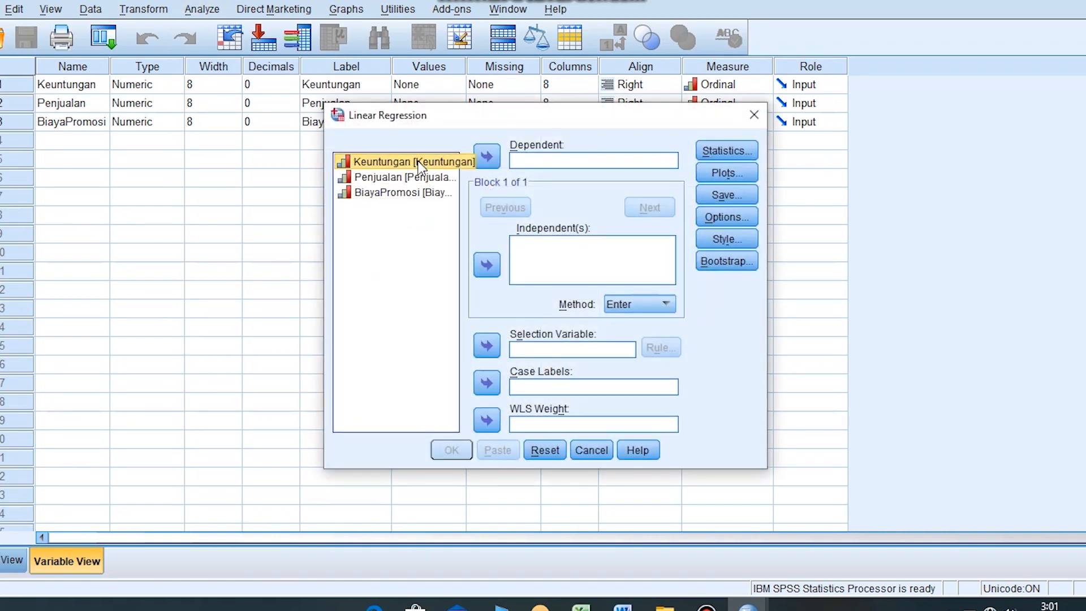
left_click(486, 158)
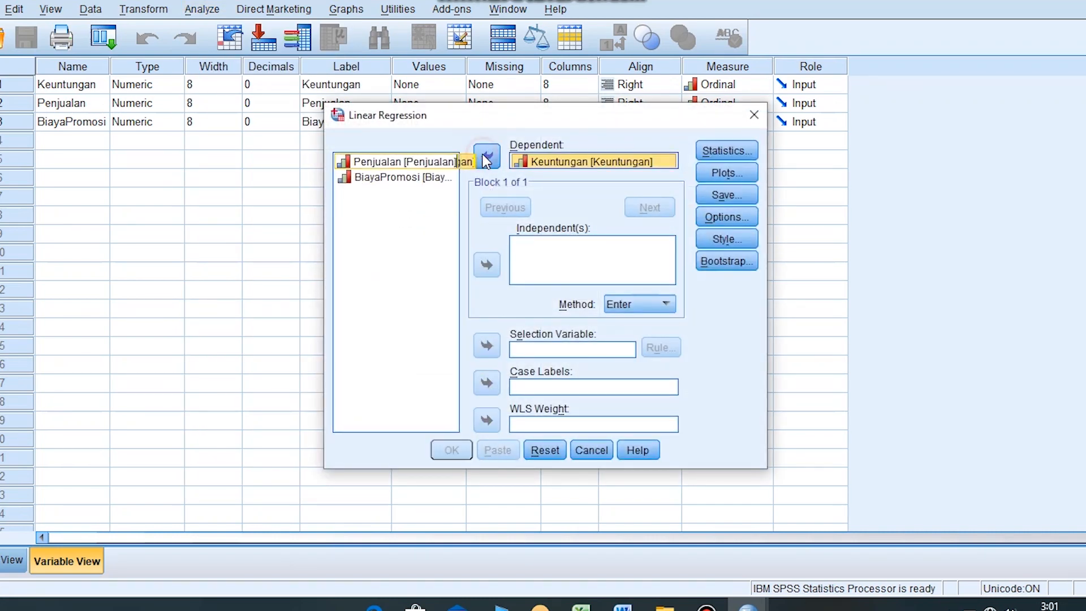
left_click(430, 164)
left_click(485, 273)
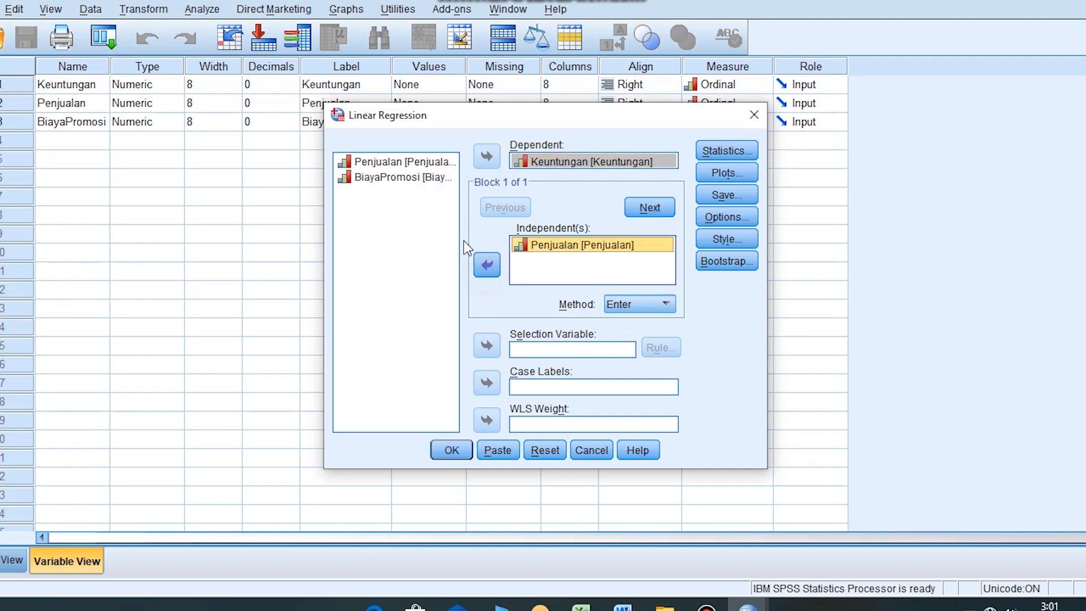
left_click(411, 178)
left_click(486, 267)
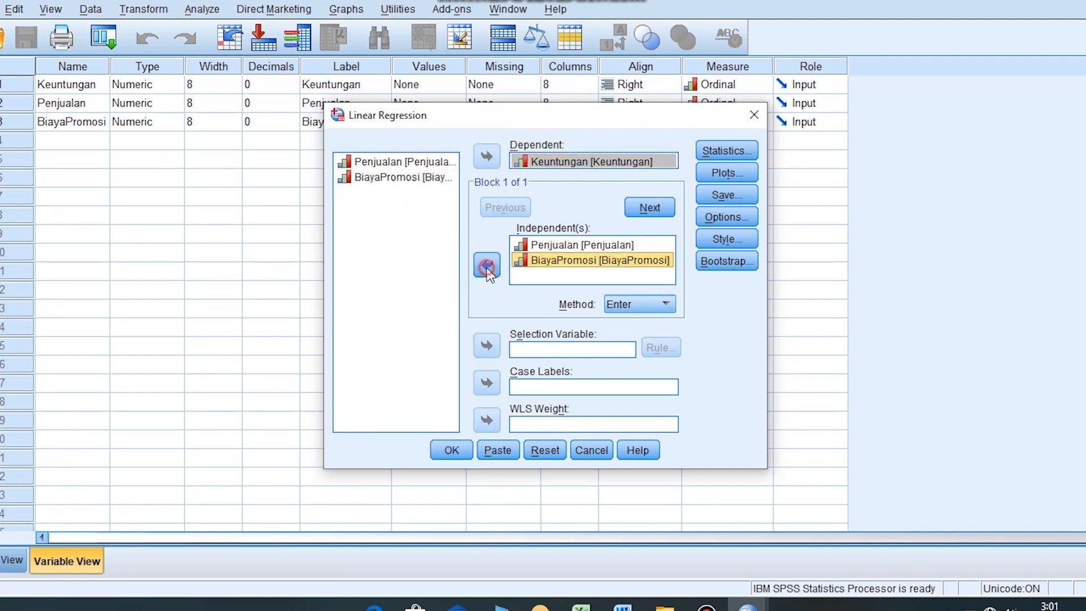
- Add confidence intervals, covariance matrix, R squared change, descriptives, part and partial correlations, collinearity diagnostics and casewise diagnostics to the regression statistics, and run the regression
left_click(711, 150)
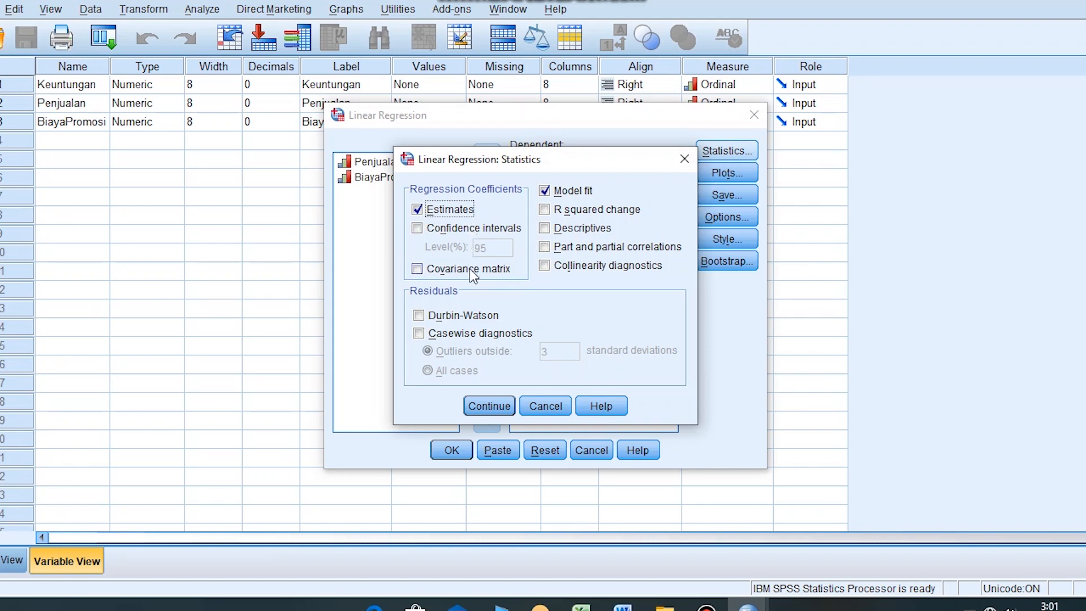
left_click(445, 227)
left_click(448, 269)
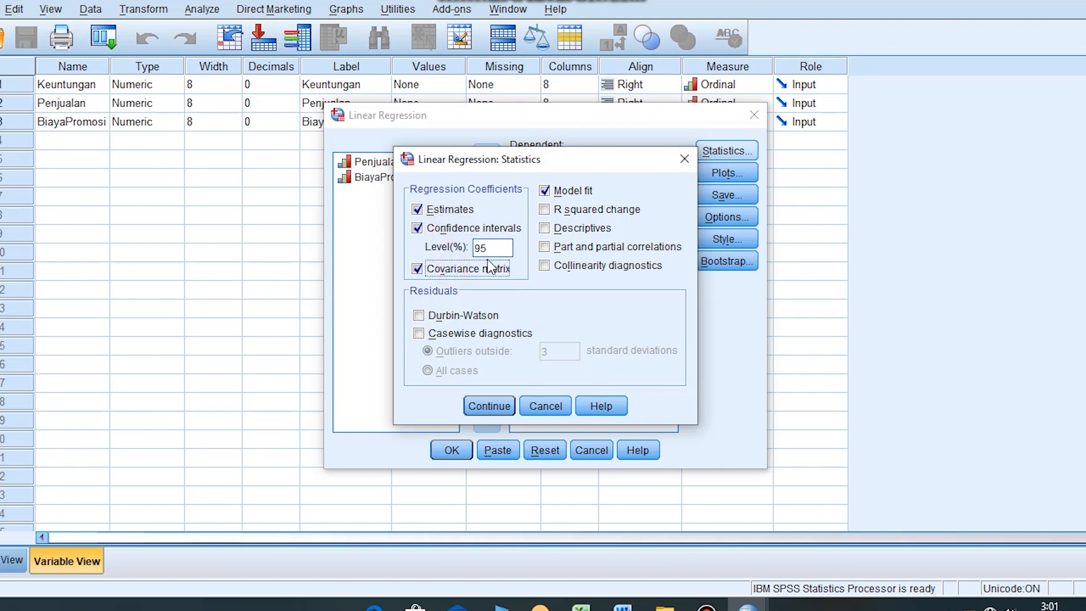
left_click(597, 211)
left_click(599, 229)
left_click(595, 250)
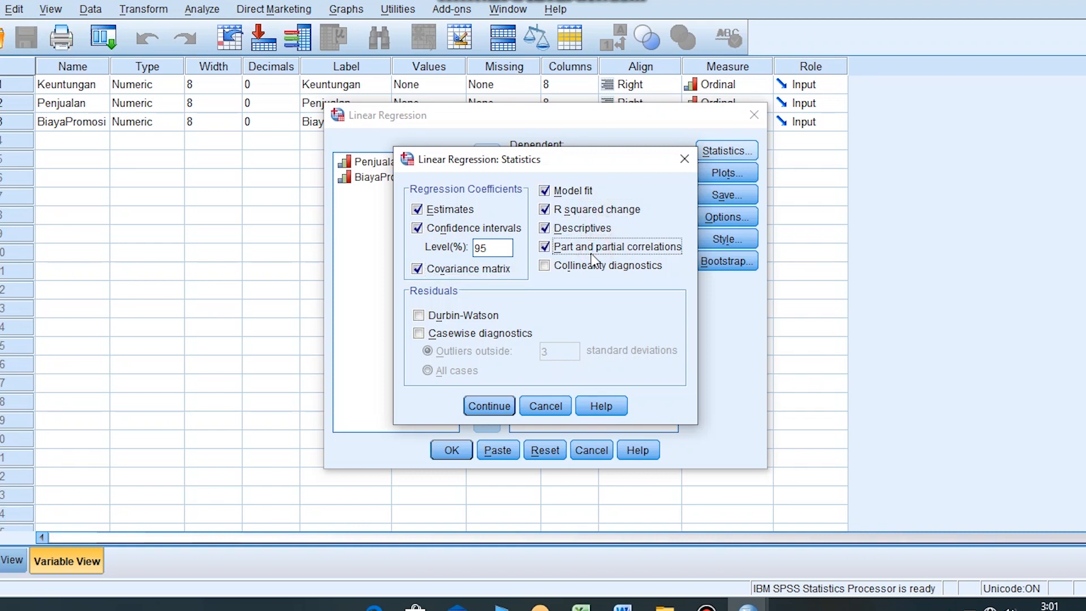
left_click(586, 273)
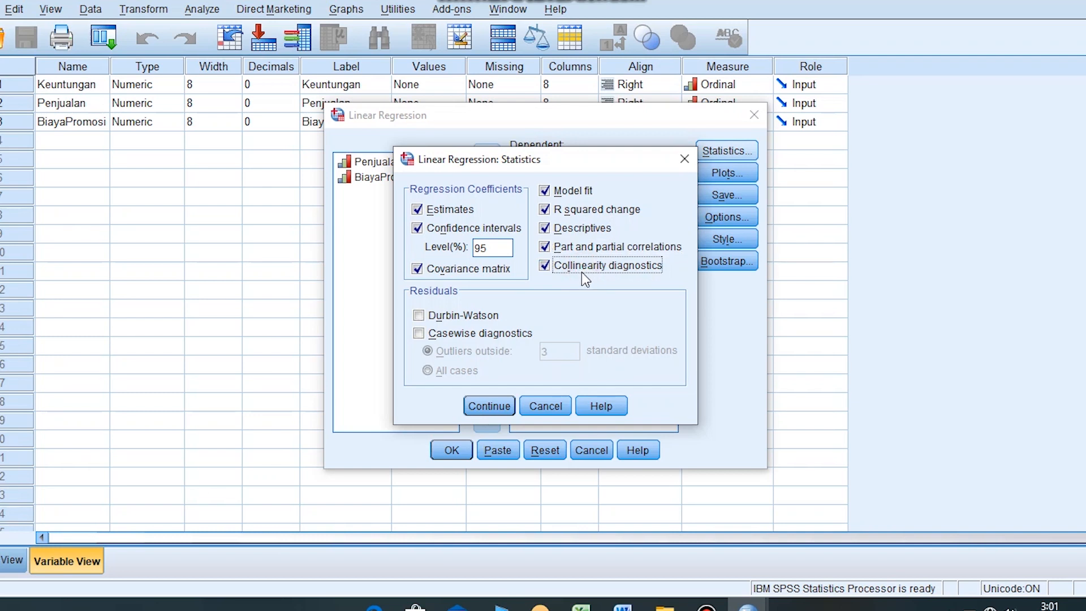
left_click(449, 338)
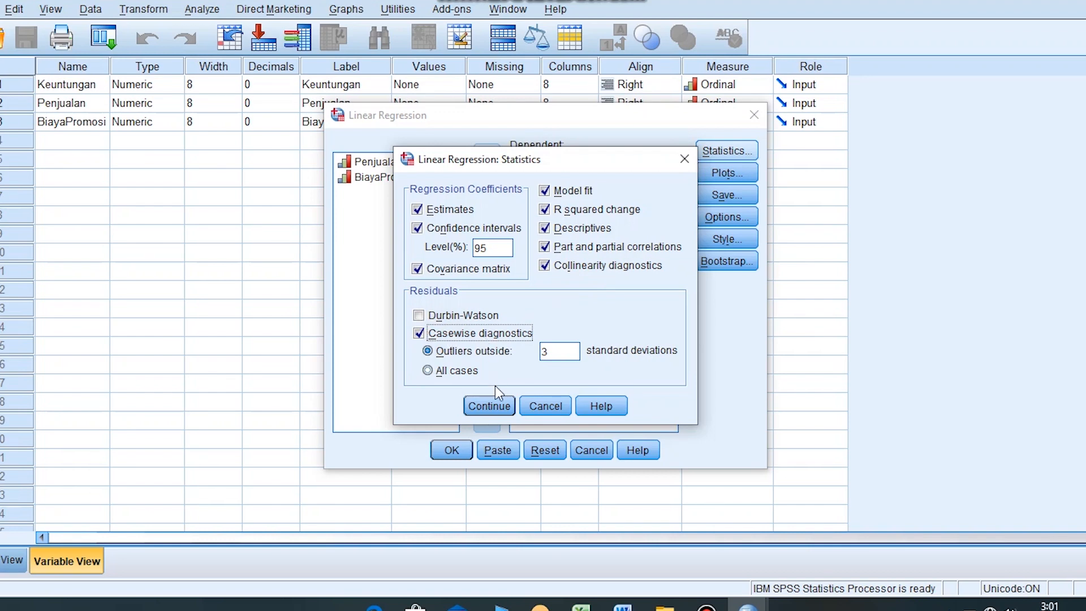
left_click(494, 413)
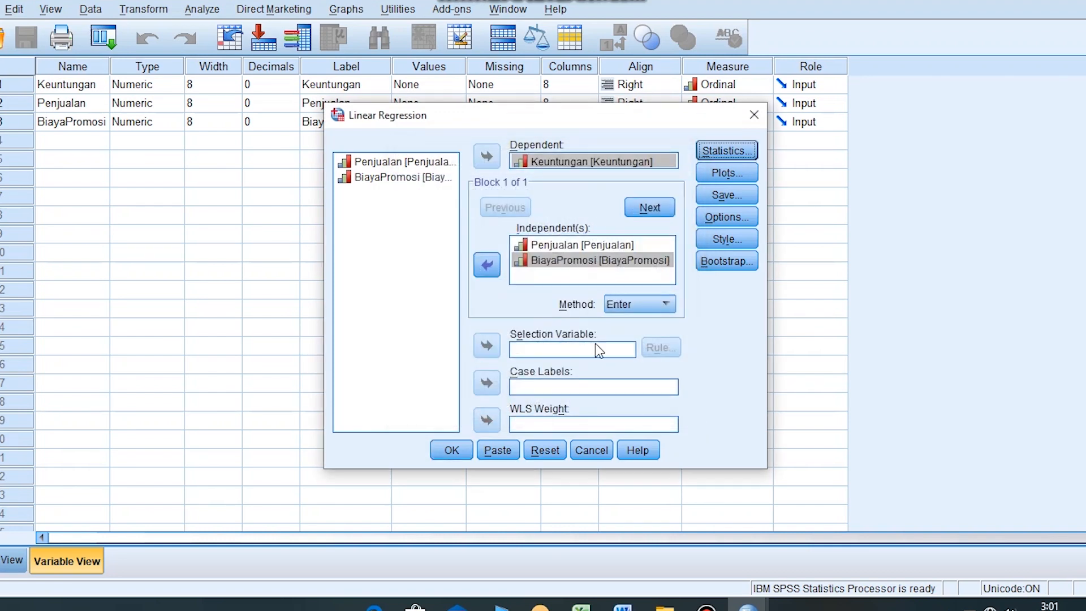
left_click(452, 452)
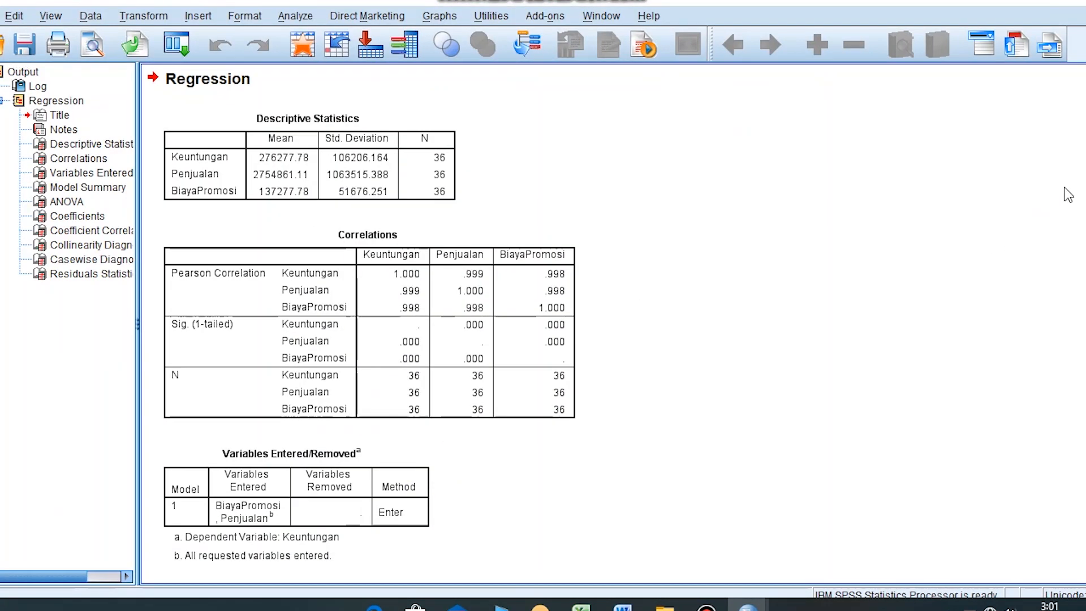
- Examine the Tolerance and VIF collinearity statistics in the Coefficients table of the regression output
scroll(362, 322, "down", 3)
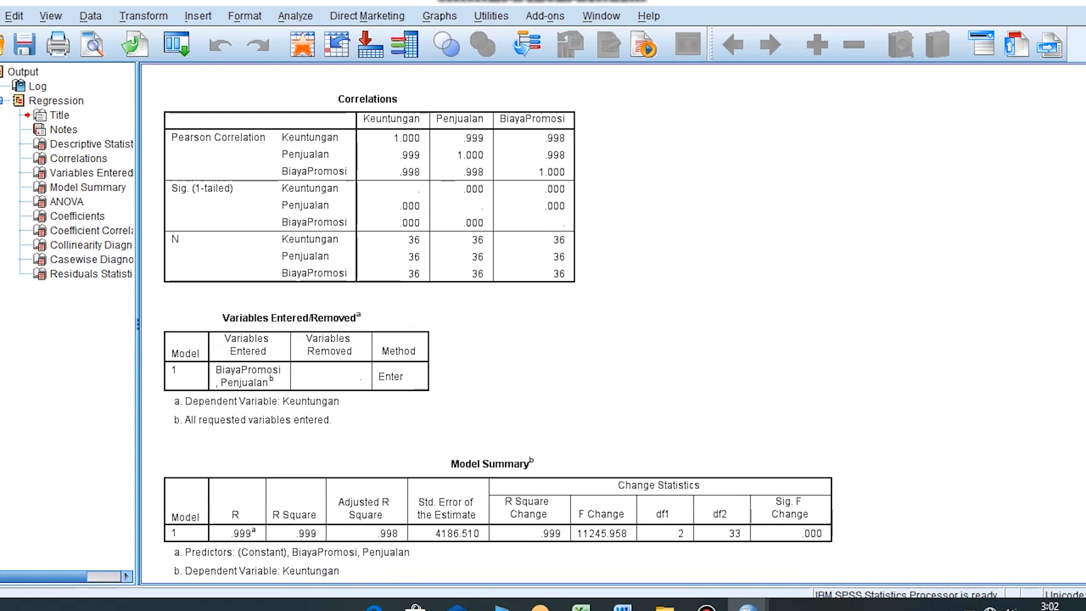
scroll(497, 323, "down", 10)
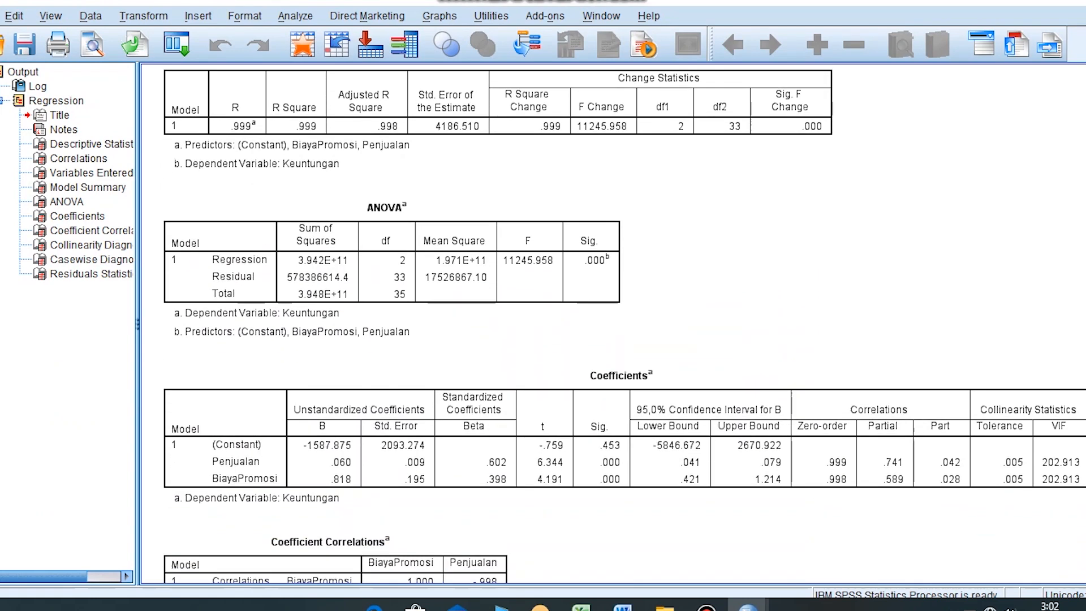
scroll(622, 326, "down", 1)
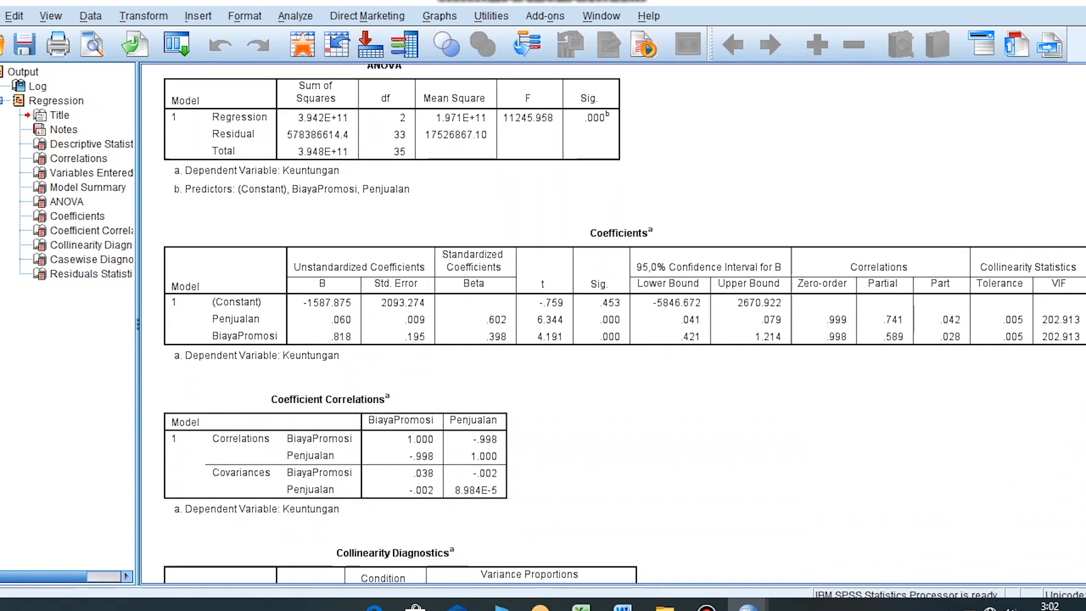
left_click(751, 236)
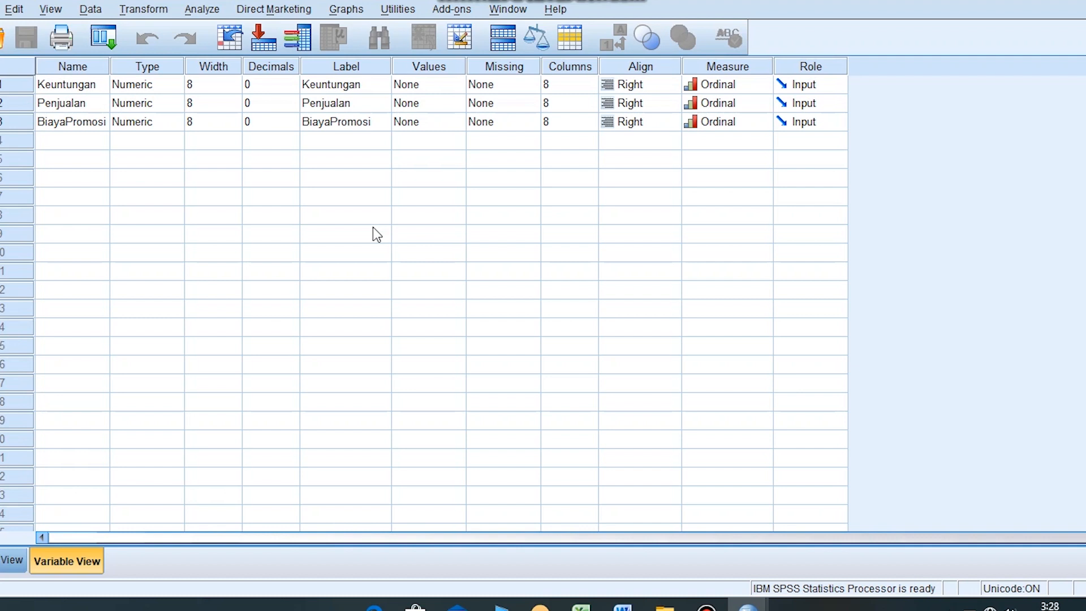
- Set up a new linear regression from the data editor with Keuntungan as dependent and Penjualan and BiayaPromosi as independent variables
left_click(208, 10)
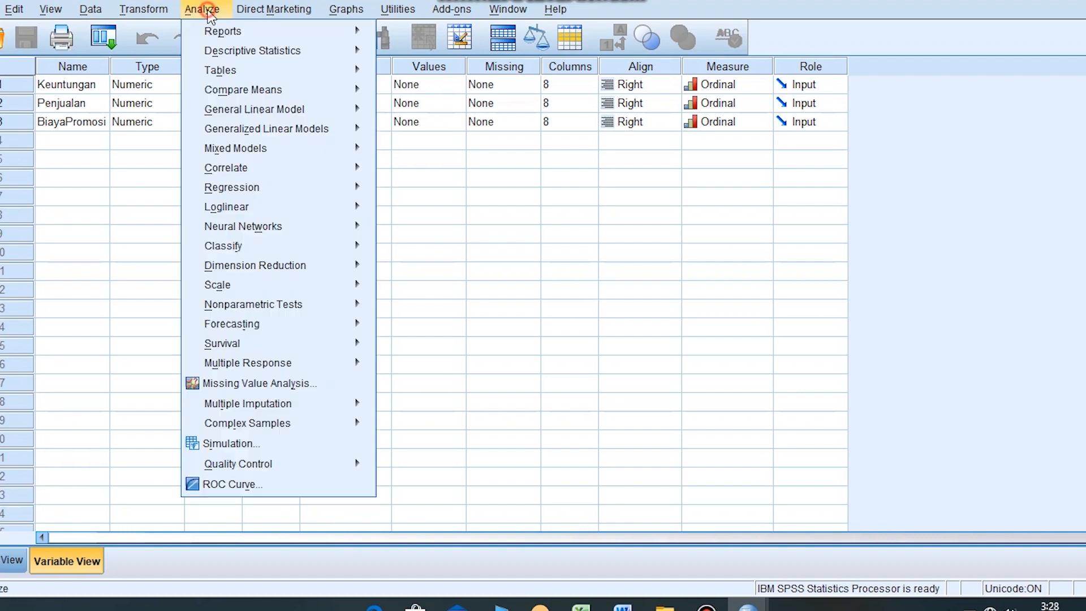
mouse_move(221, 189)
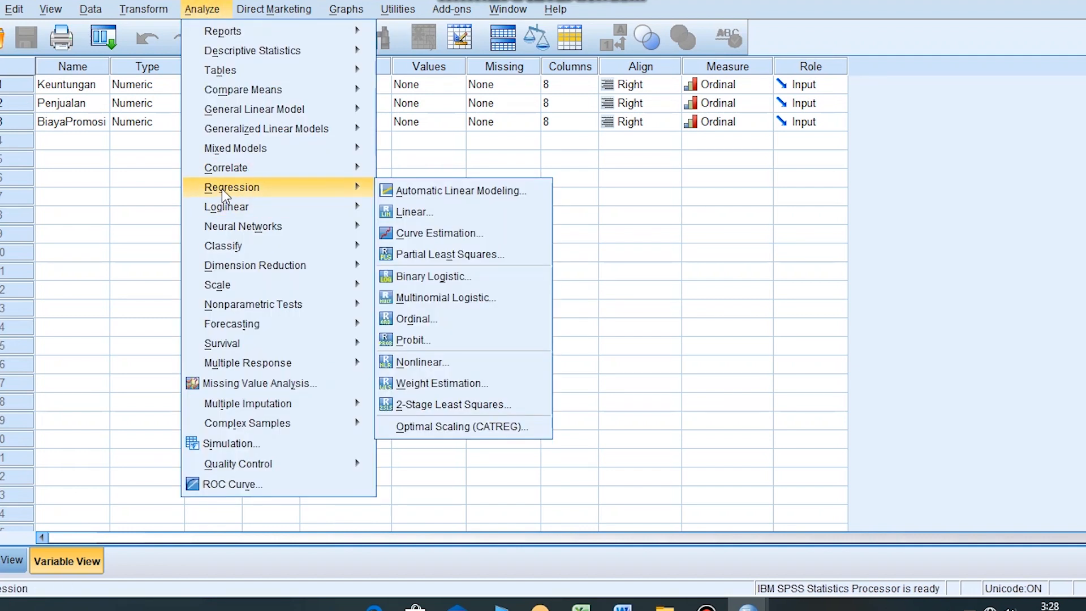
left_click(393, 213)
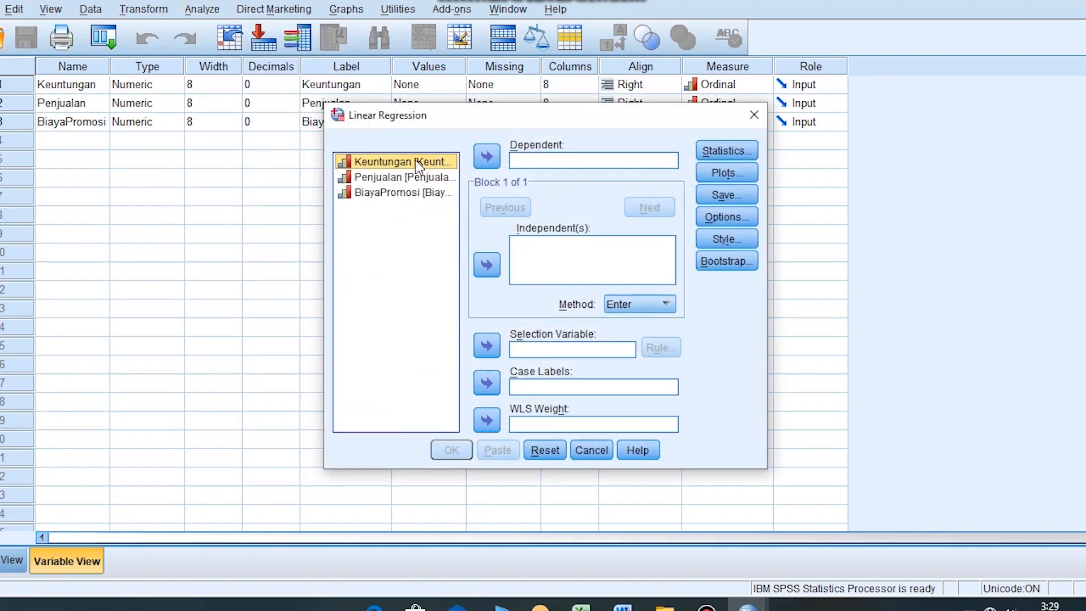
left_click(485, 158)
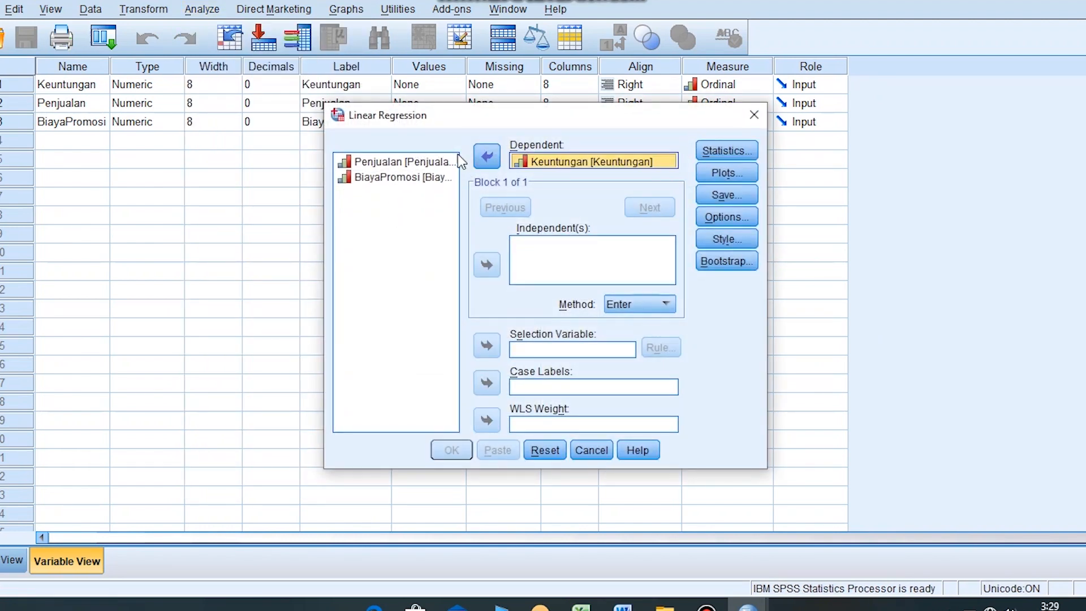
left_click(420, 162)
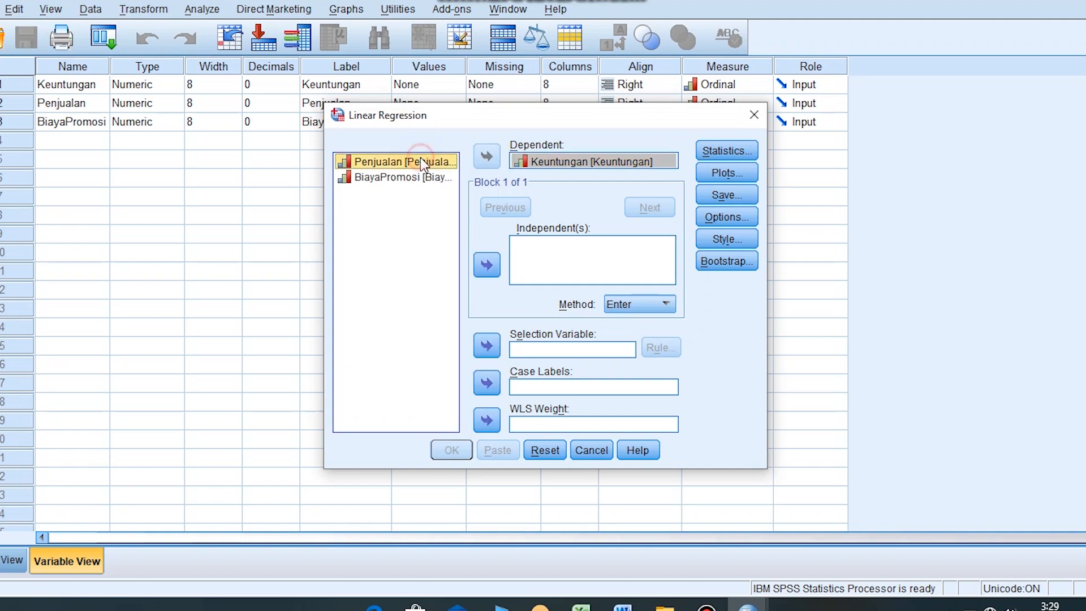
left_click(486, 266)
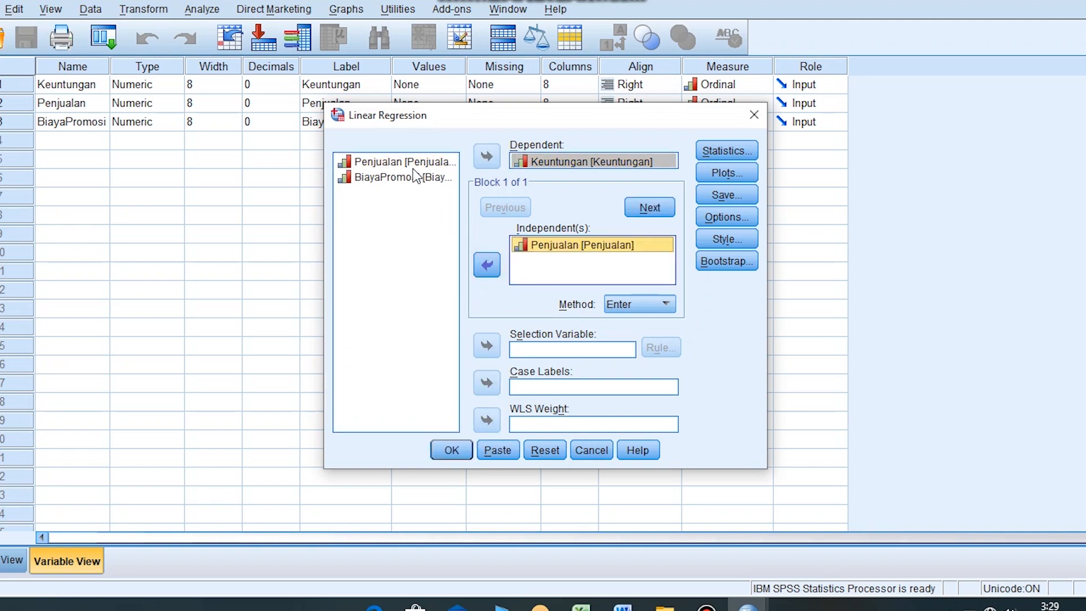
left_click(416, 174)
left_click(487, 264)
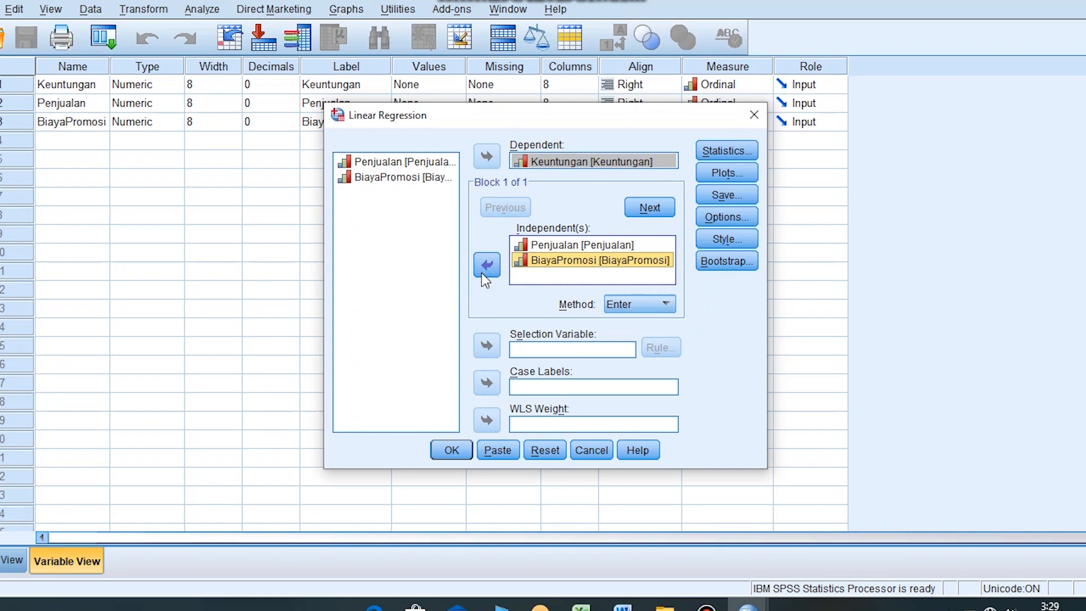
- Choose to save the unstandardized residuals as a new variable and run the regression
left_click(703, 193)
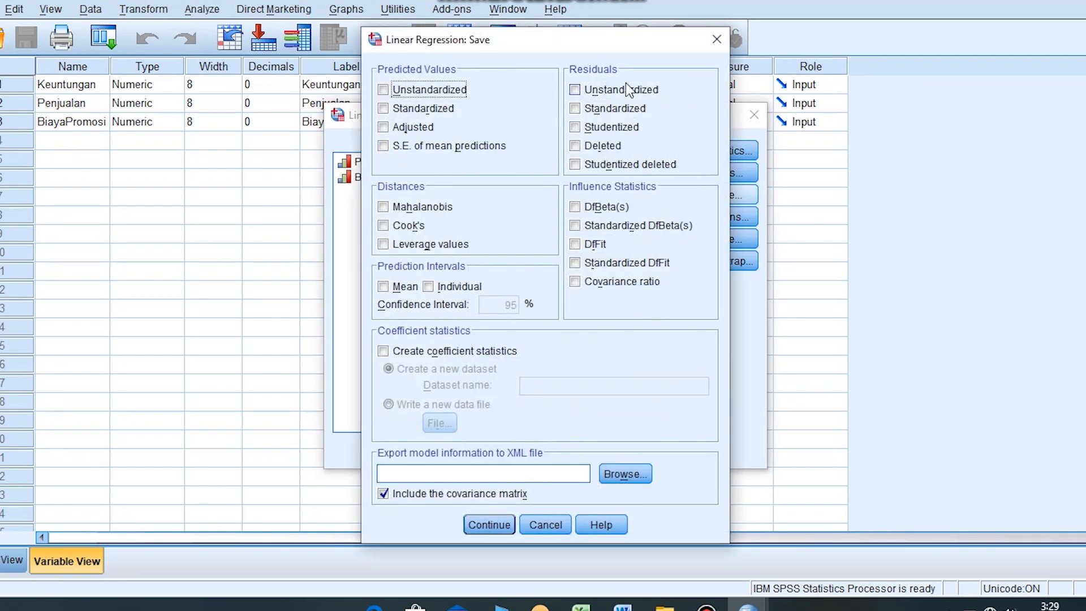
left_click(626, 95)
left_click(501, 526)
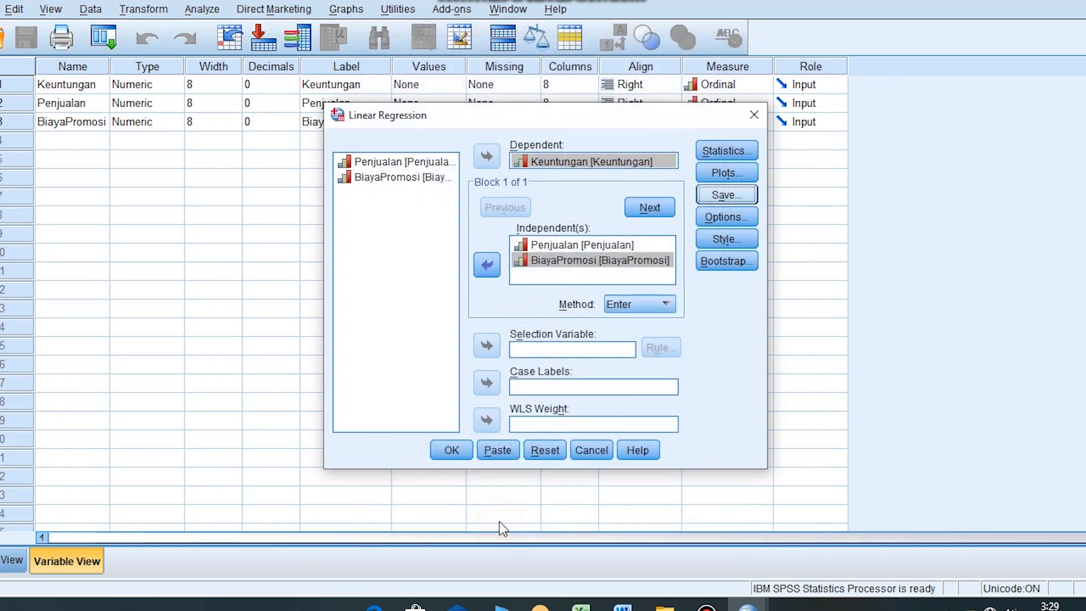
left_click(450, 451)
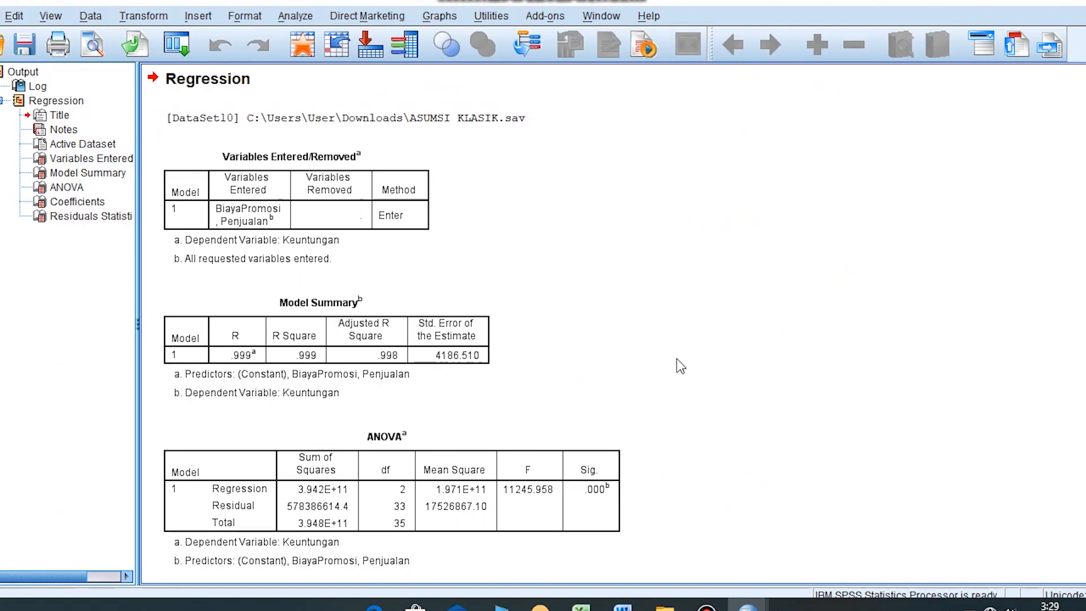
- Return to the data editor and start computing a new variable with RES2 as the target variable
left_click(1035, 1)
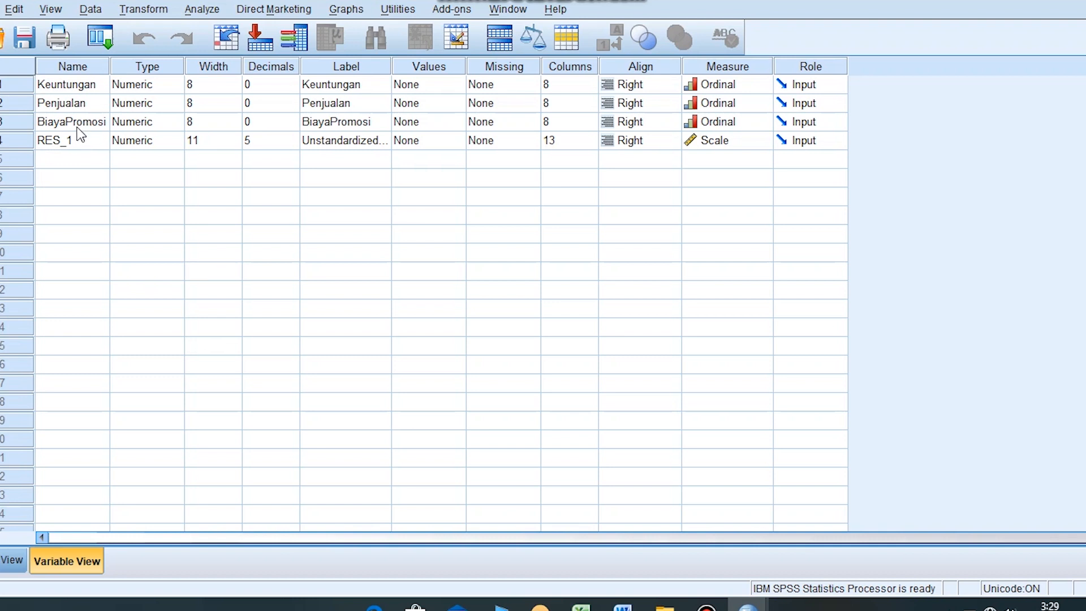
left_click(145, 10)
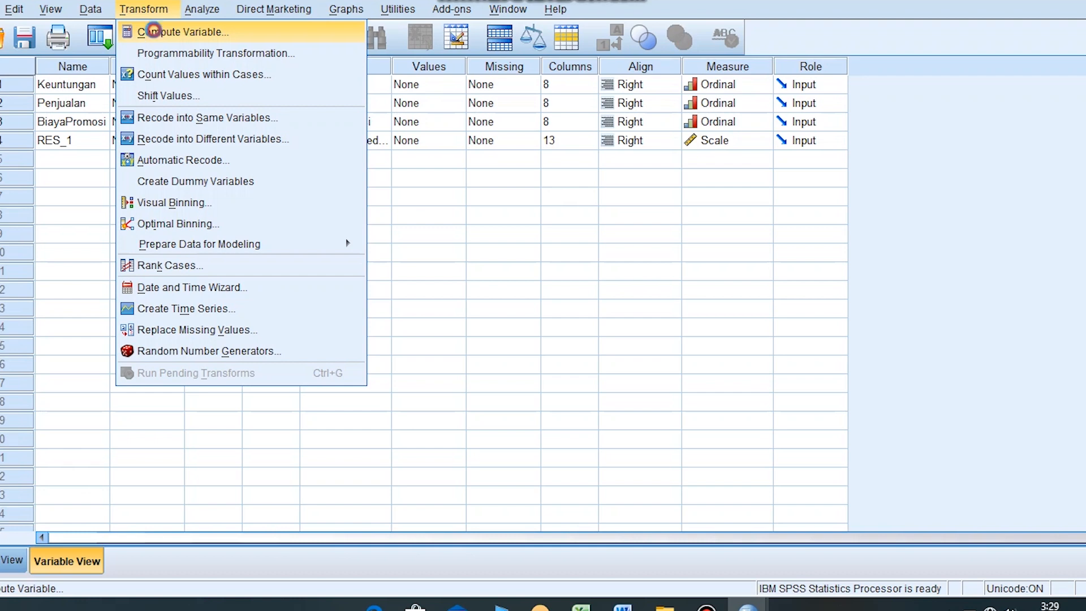
left_click(154, 31)
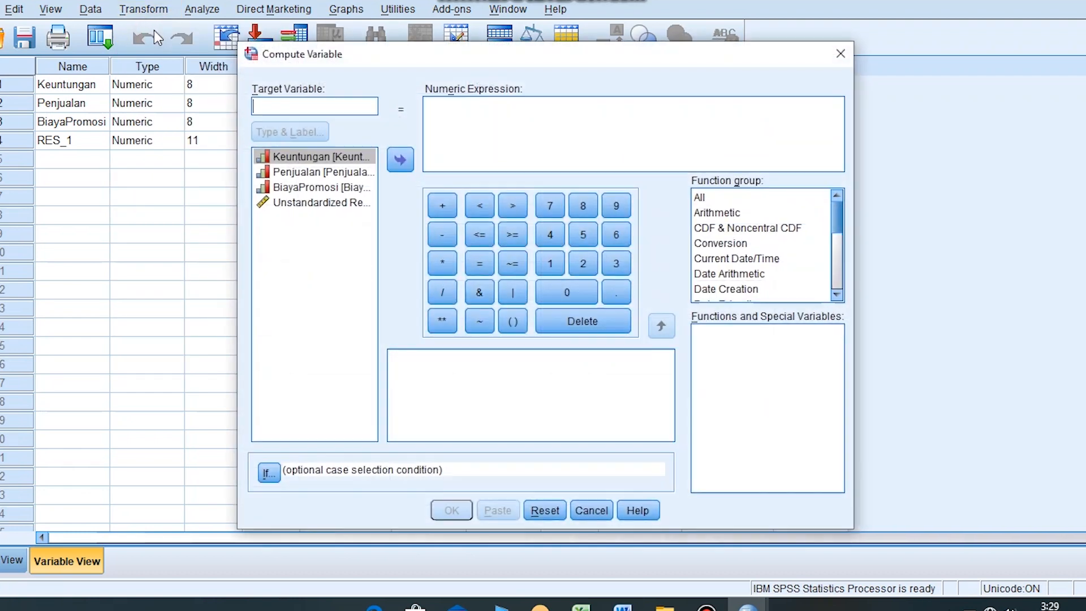
left_click(311, 106)
type("RES")
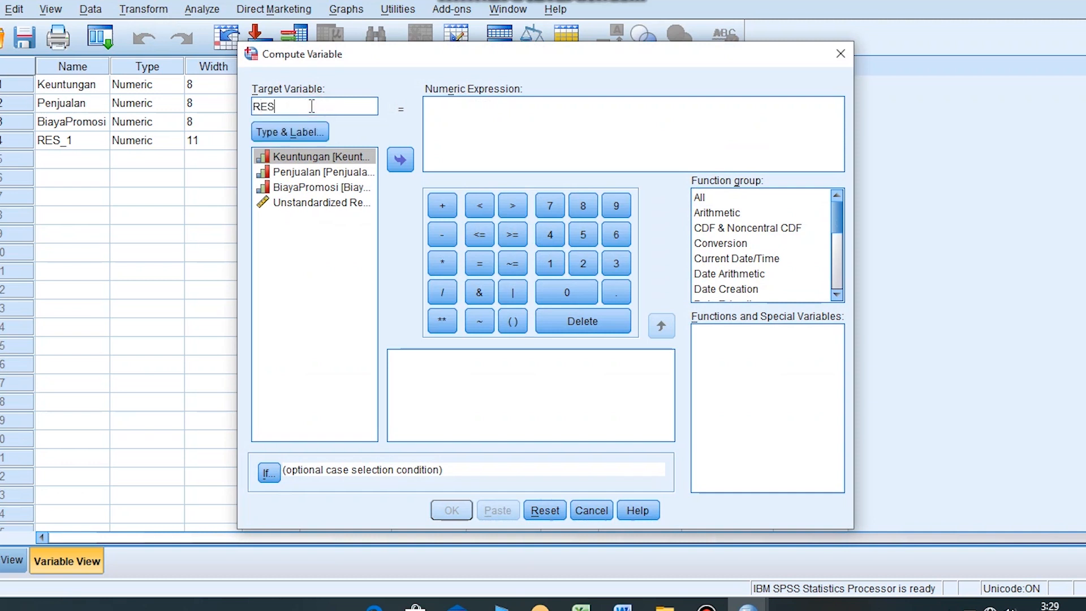
type("2")
- Enter ABS_RES(RES_1) as the numeric expression for RES2 and run the computation
left_click(508, 111)
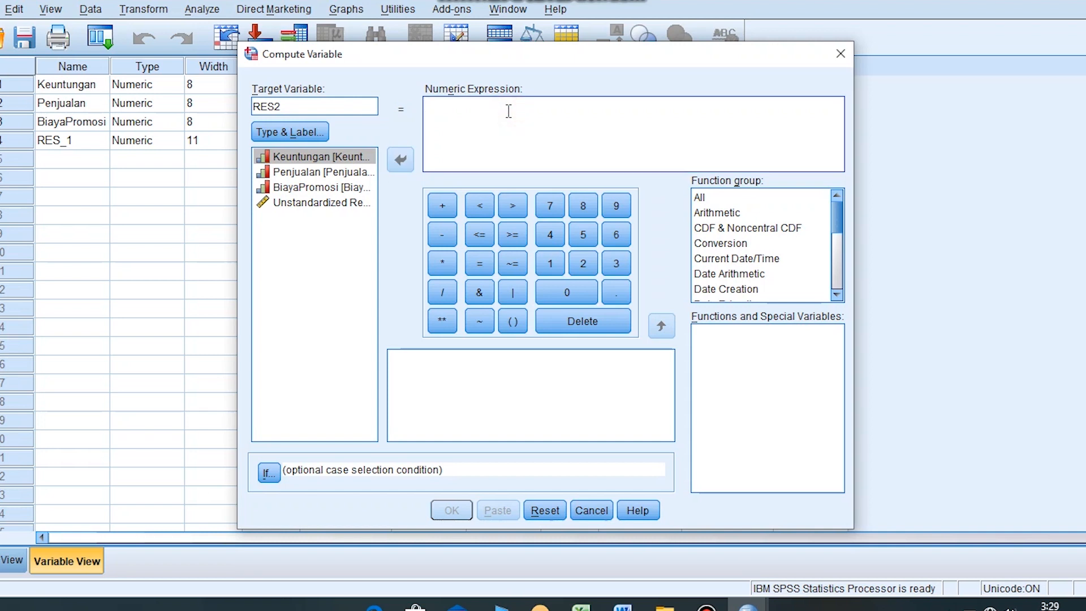
type("ABS")
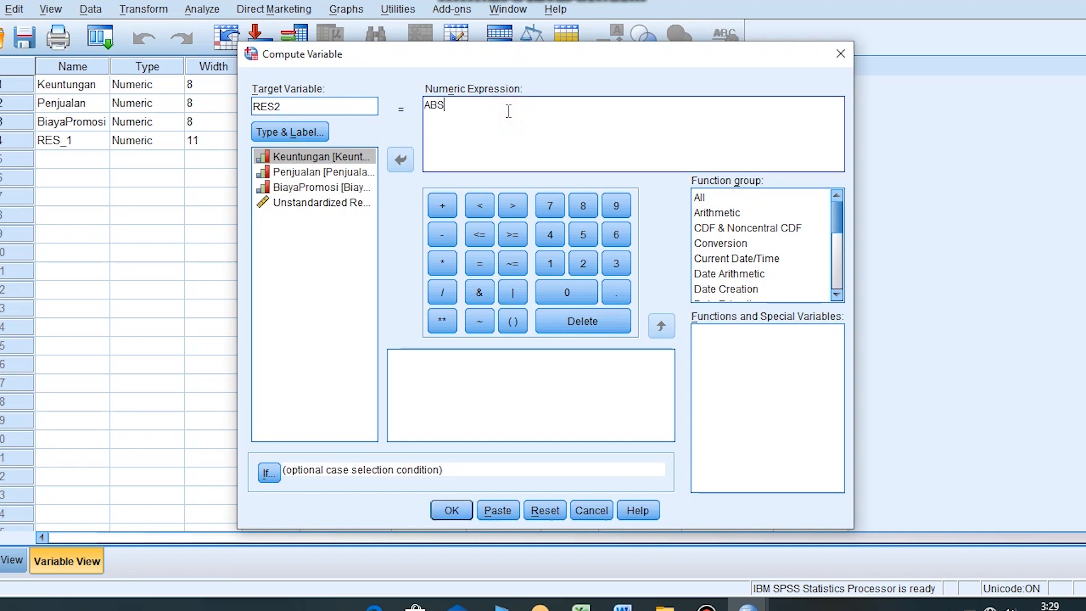
type("_RES(RES_1)")
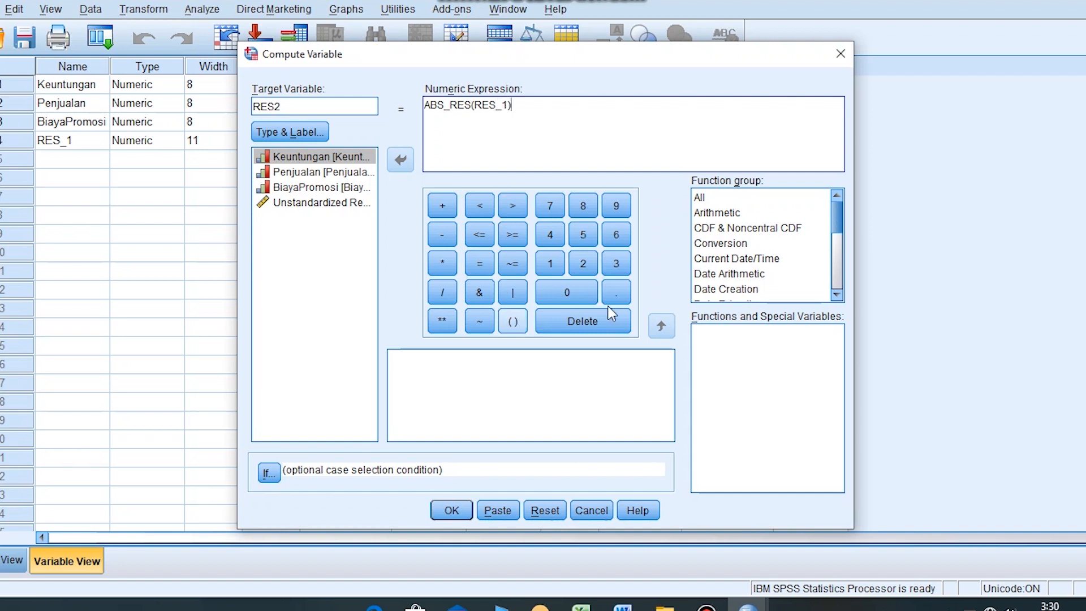
left_click(456, 504)
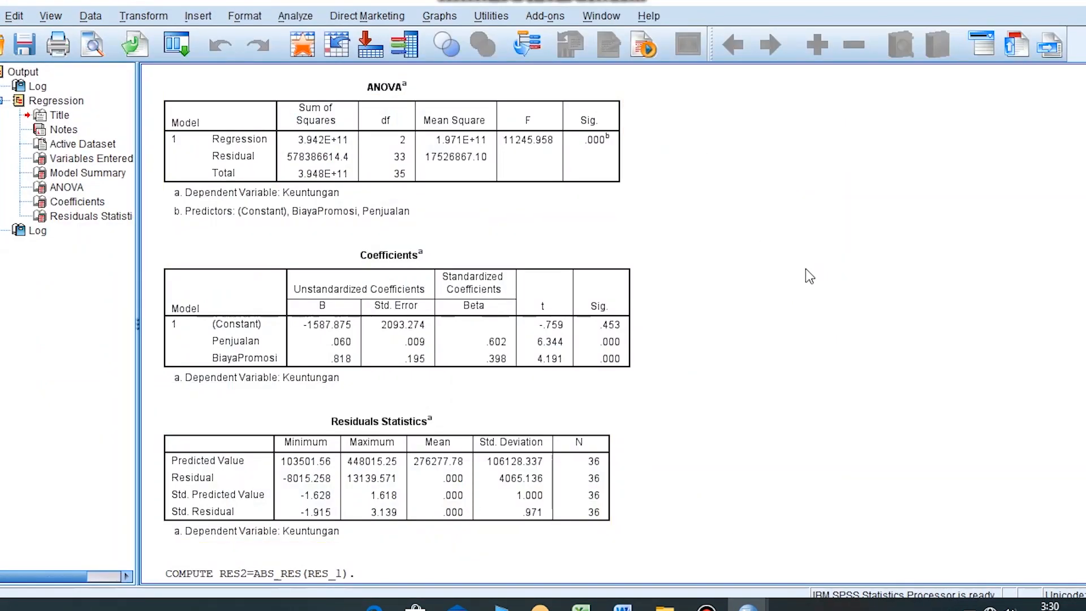
- Return to the data editor and set up a linear regression with RES2 replacing Keuntungan as the dependent variable
left_click(1027, 5)
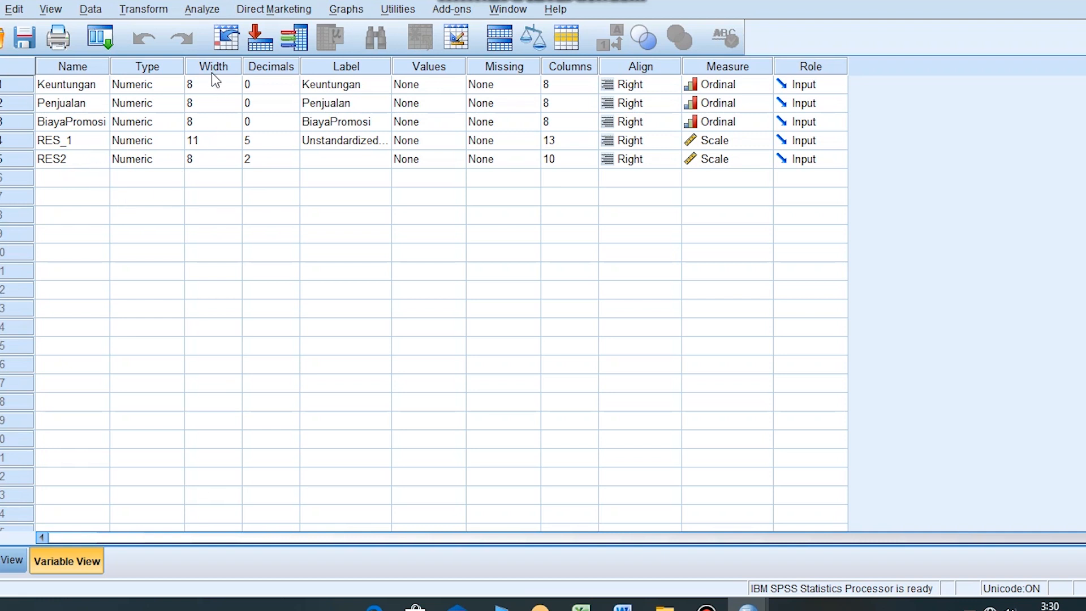
left_click(202, 10)
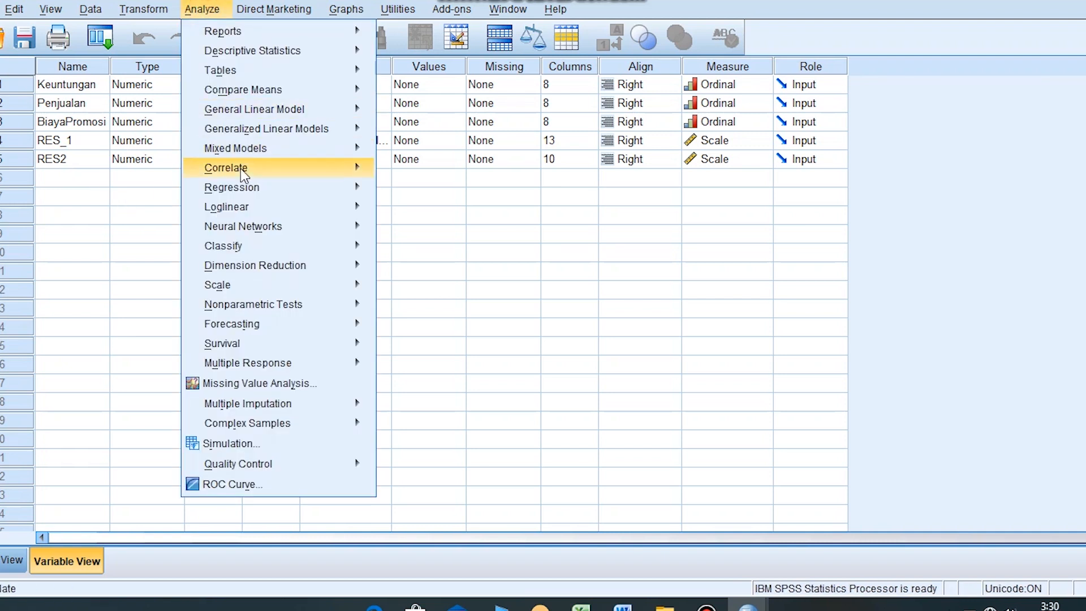
mouse_move(335, 193)
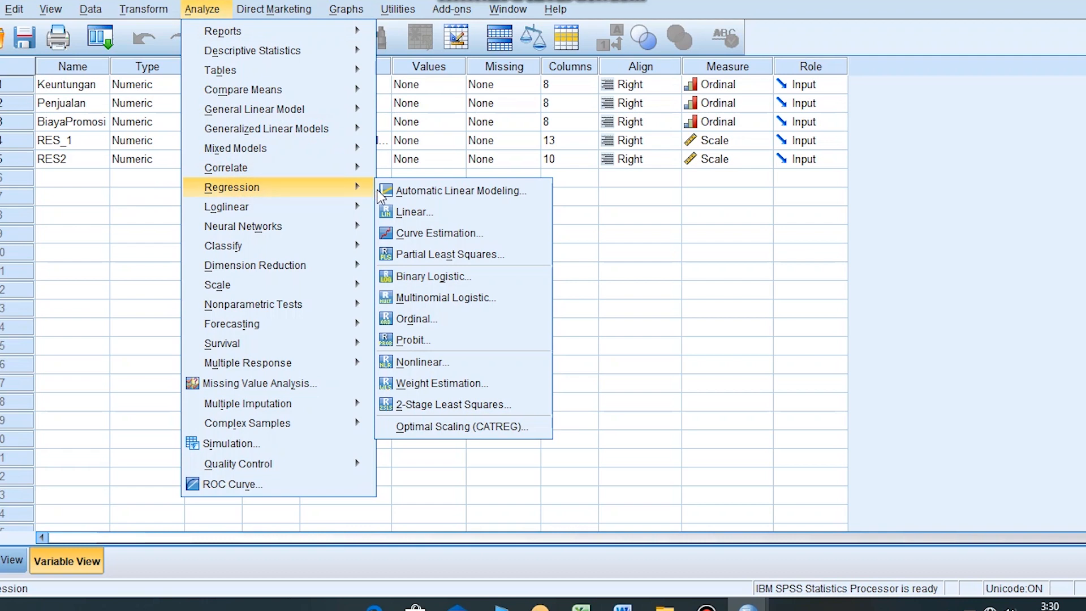
left_click(397, 211)
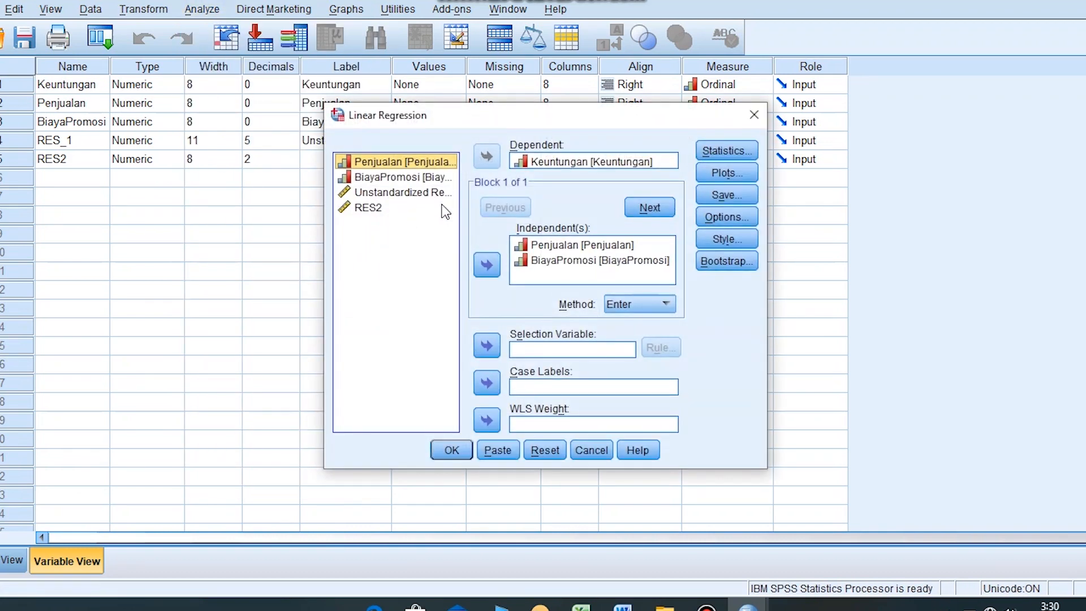
left_click(553, 163)
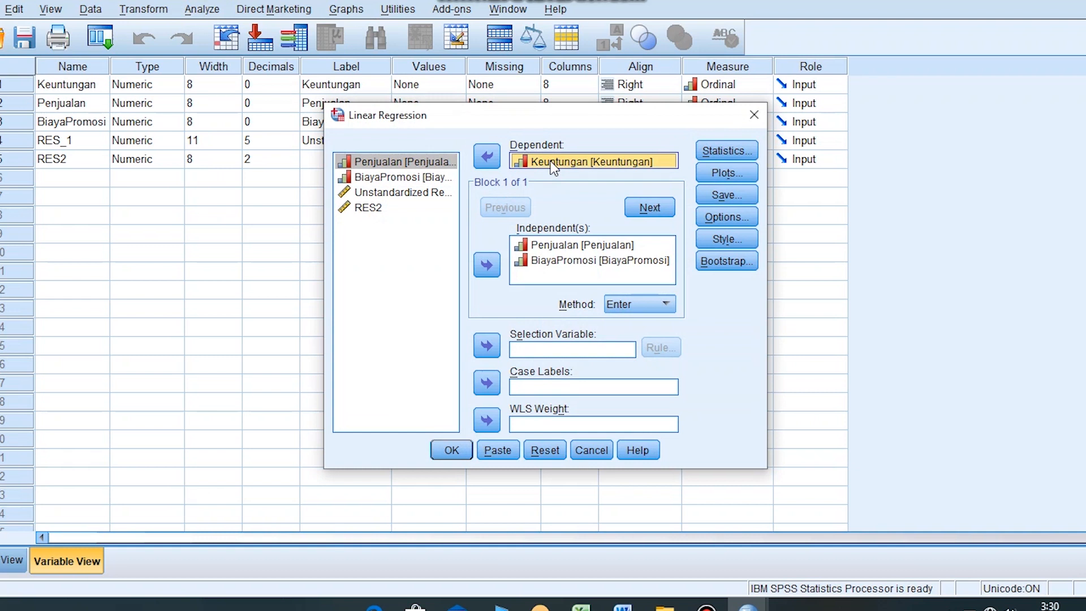
left_click(487, 156)
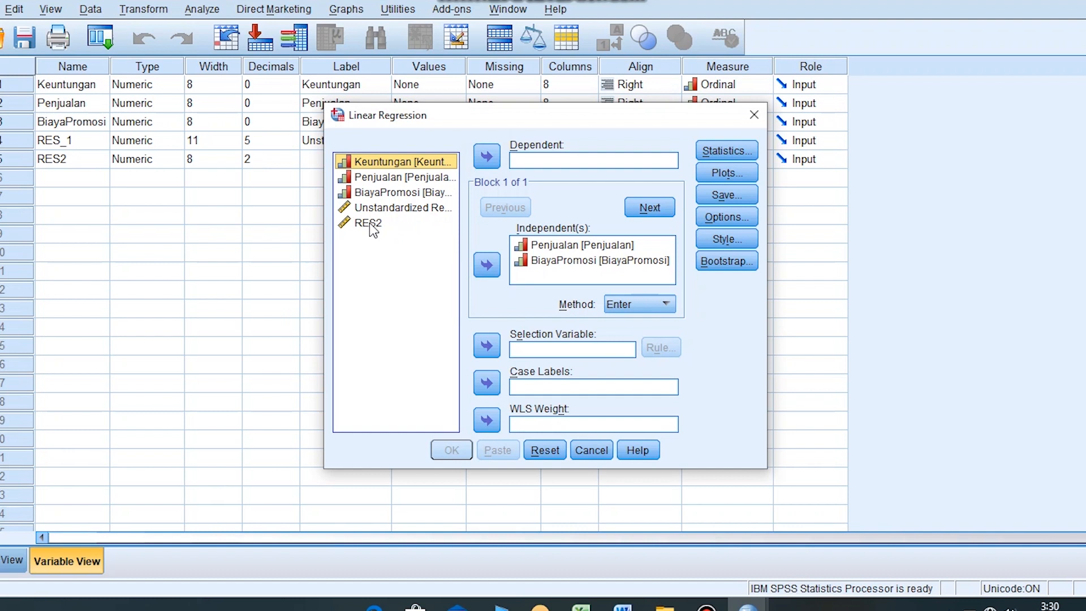
left_click(369, 223)
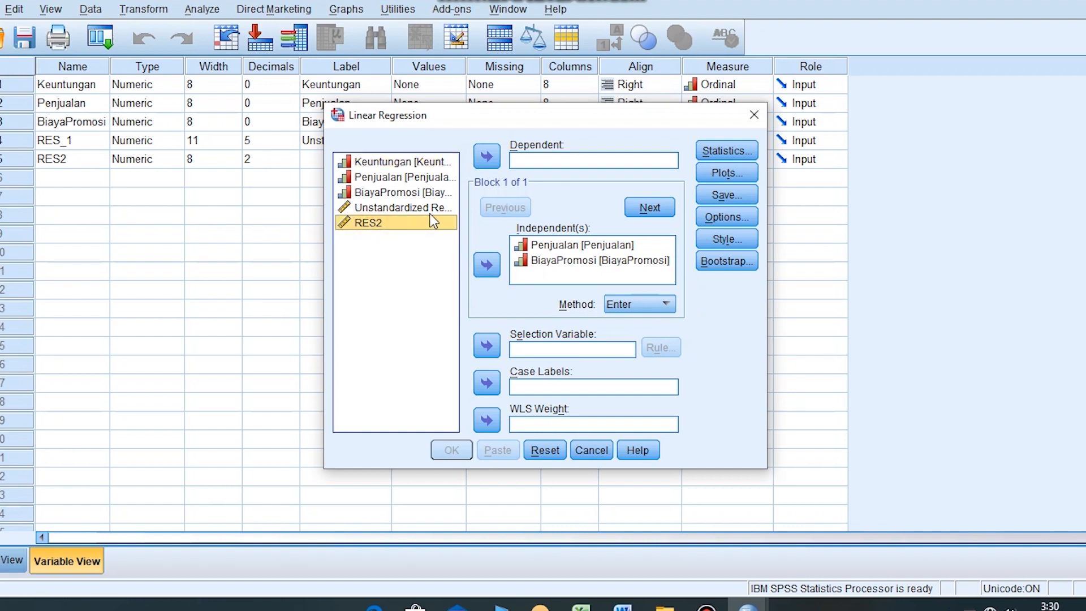
left_click(487, 157)
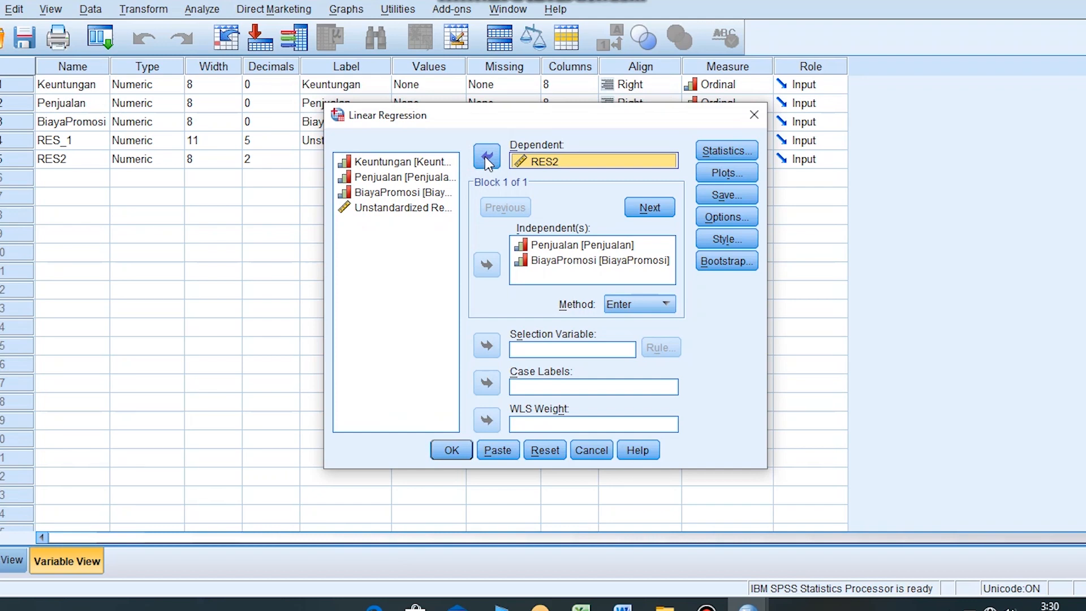
- Run the regression without saving the unstandardized residuals and select the Coefficients table for RES2 in the output
left_click(726, 196)
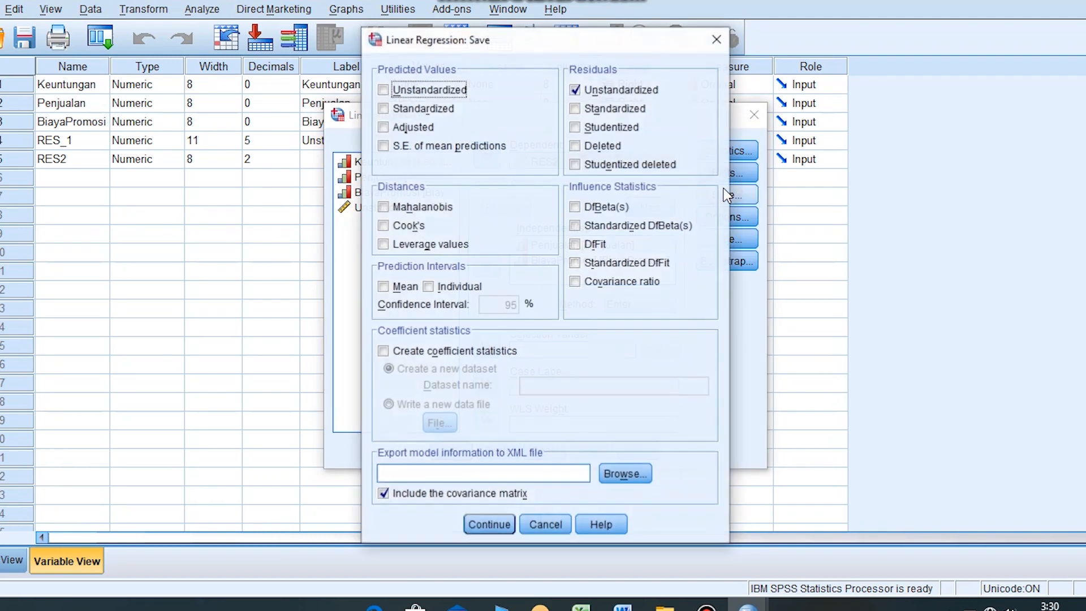
left_click(626, 91)
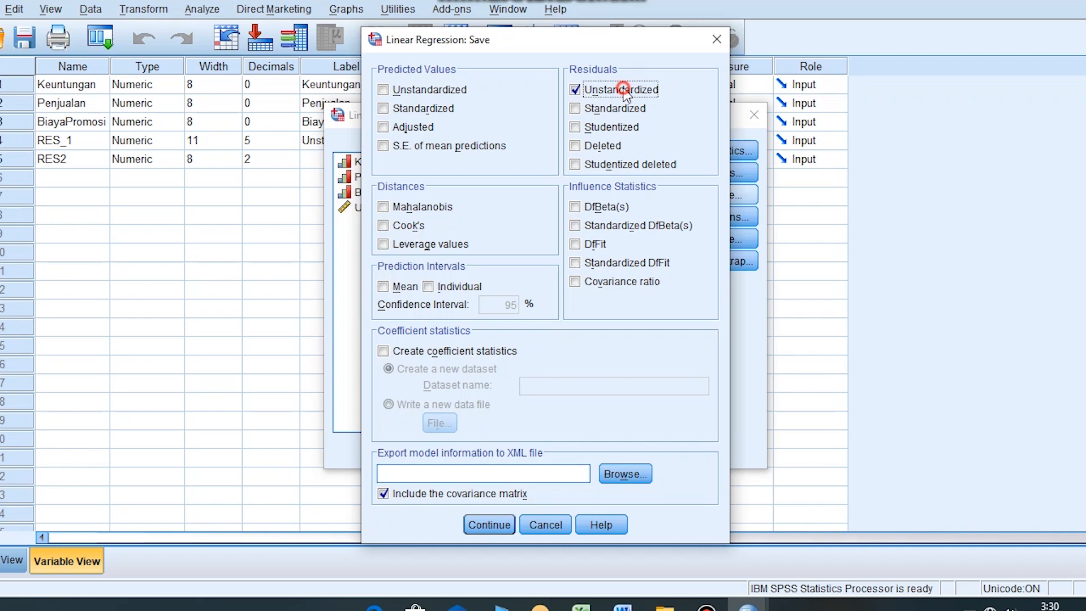
left_click(495, 527)
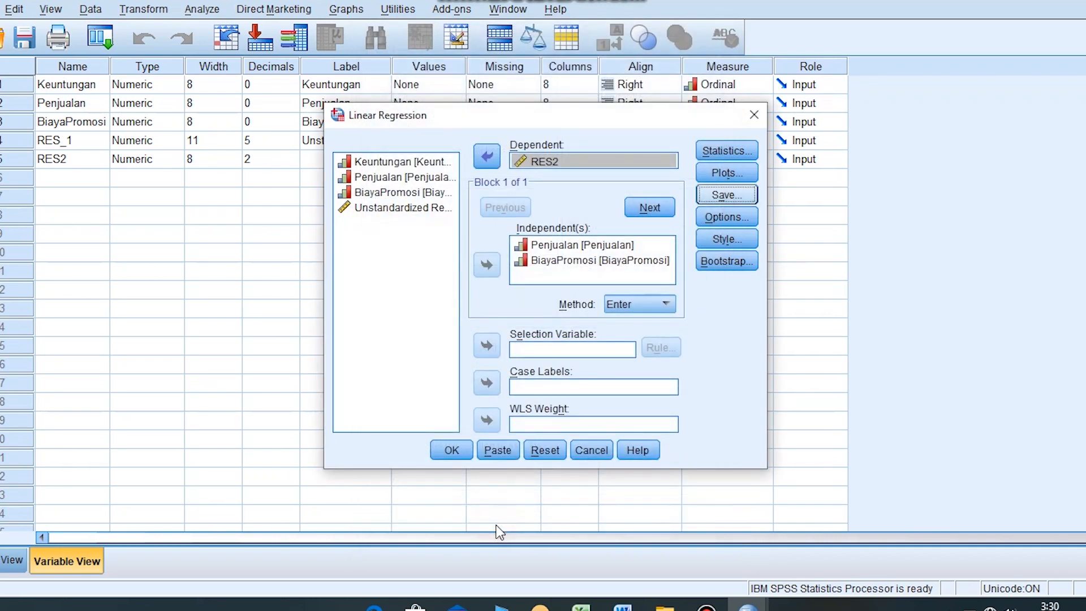
left_click(451, 449)
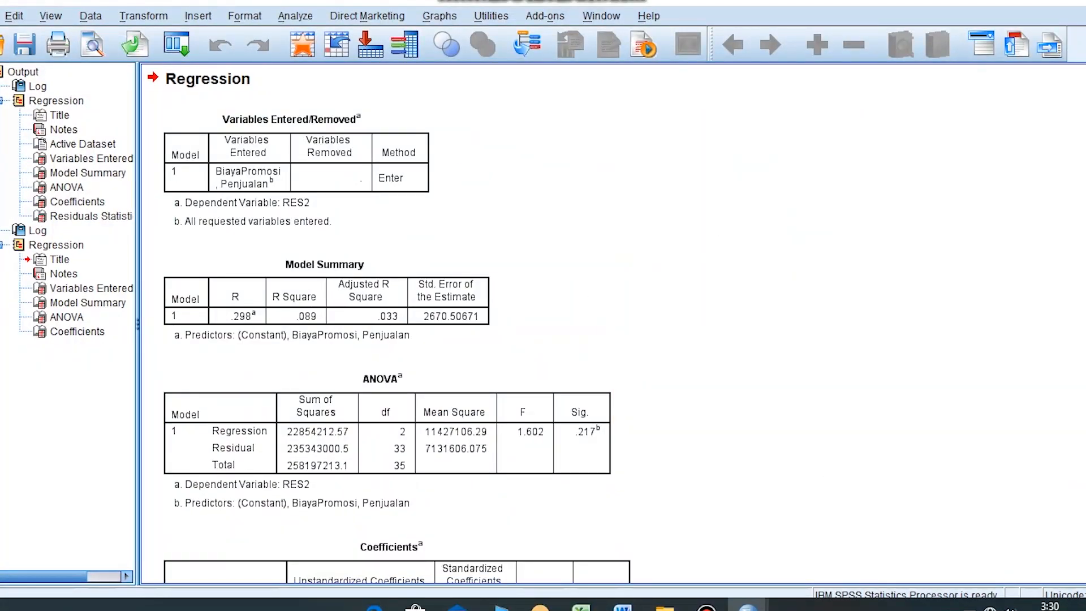
scroll(613, 324, "down", 2)
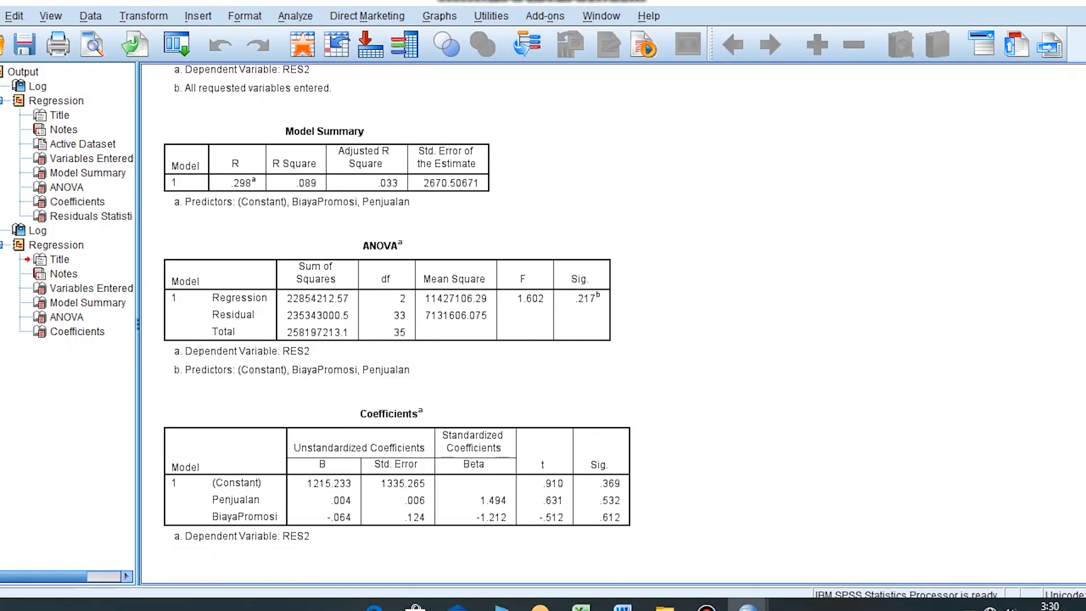
left_click(572, 408)
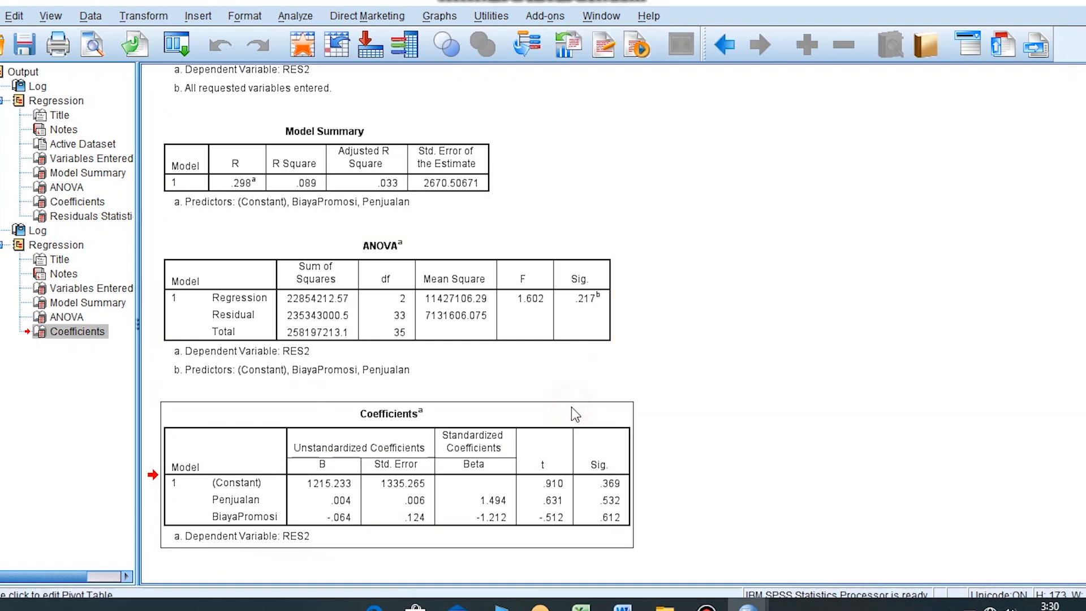